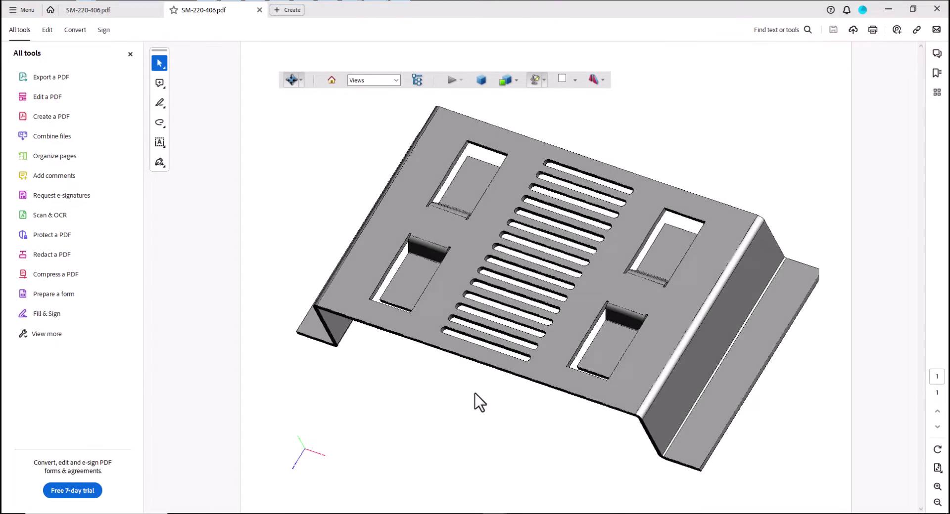
Step: Rotate the bent sheet-metal part, then zoom and orbit the flat part in the other SM-220-406.pdf
mouse_move(474, 394)
mouse_down()
mouse_move(519, 312)
mouse_move(600, 280)
mouse_move(614, 297)
mouse_move(609, 351)
mouse_up()
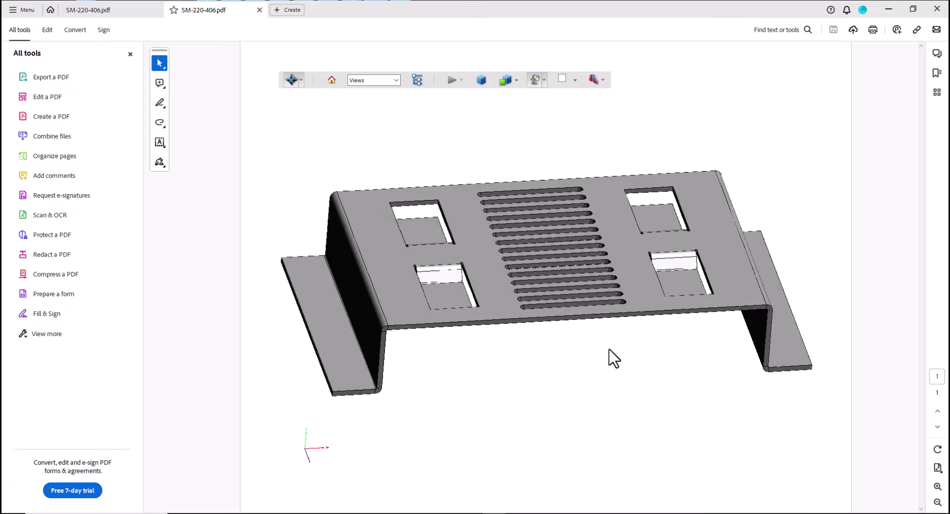
click(126, 11)
scroll(460, 350, up, 5)
scroll(445, 418, up, 3)
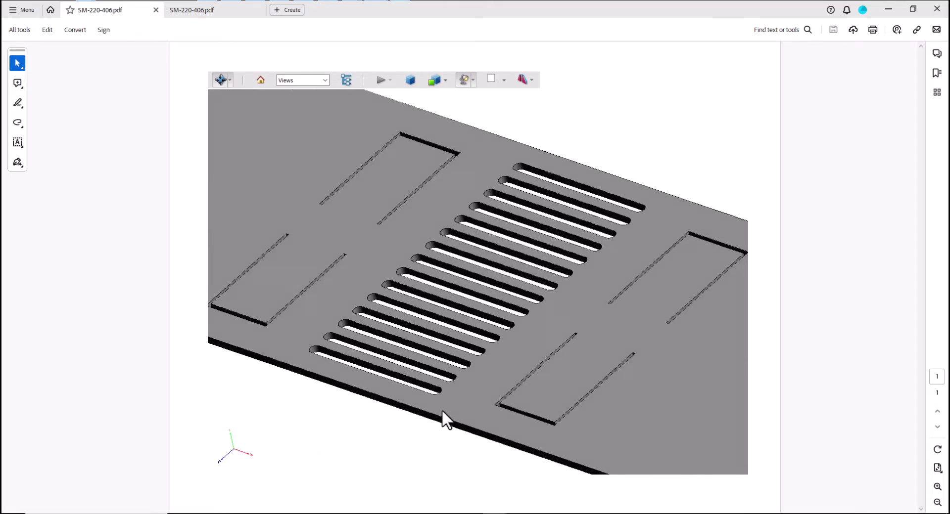
mouse_move(441, 409)
mouse_down()
mouse_move(343, 460)
mouse_move(346, 476)
mouse_move(365, 483)
mouse_move(324, 458)
mouse_move(333, 272)
mouse_move(334, 289)
mouse_up()
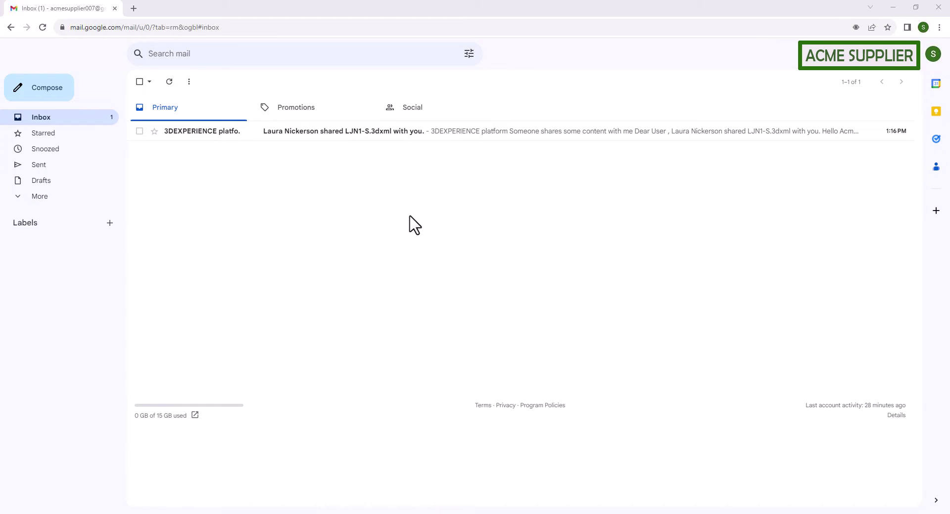
Step: Open the 3DEXPERIENCE platform email announcing that LJN1-S.3dxml was shared
click(377, 132)
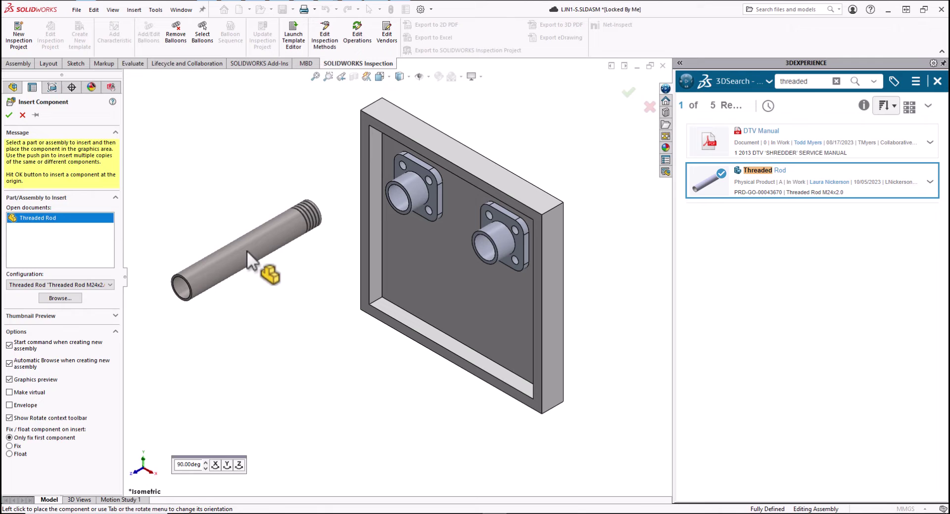
Step: Insert the Threaded Rod and fit copies into the left and right flange holes
click(246, 251)
alt+drag(323, 217, 427, 189)
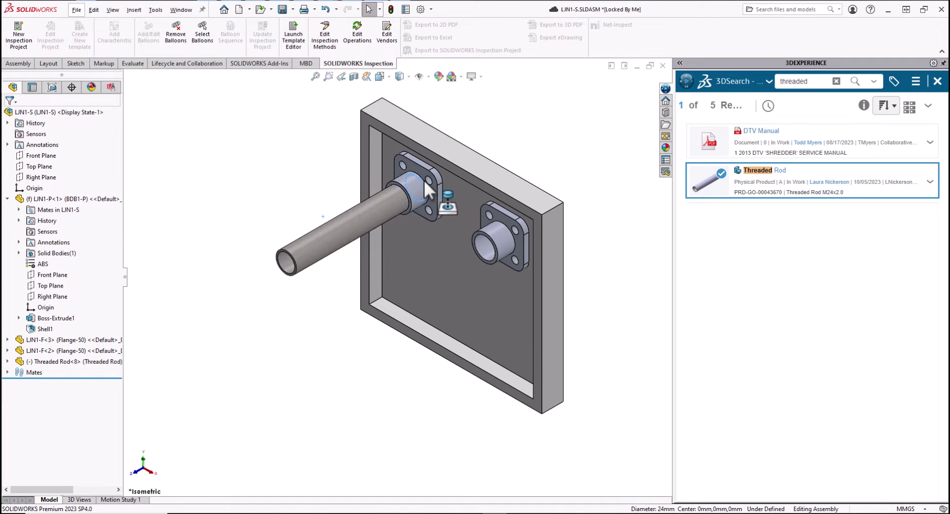
ctrl+drag(361, 217, 229, 223)
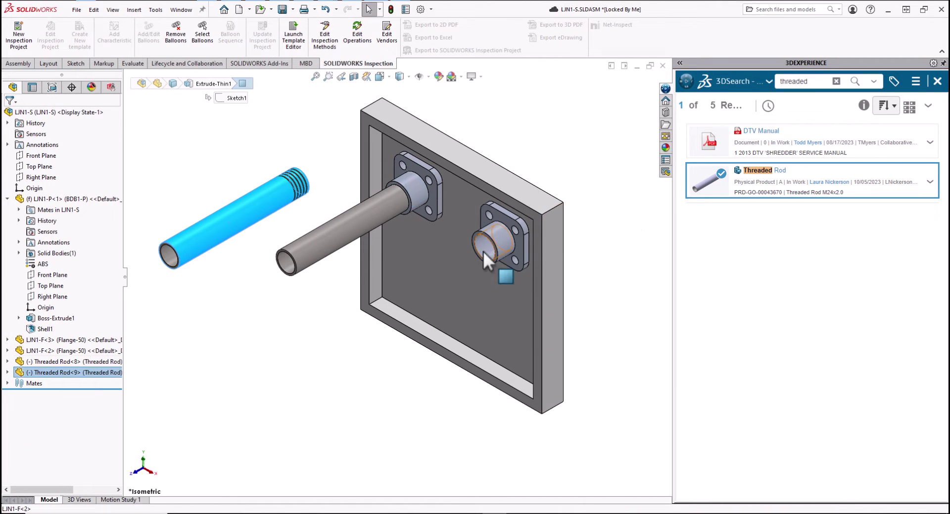
alt+drag(483, 250, 483, 252)
scroll(429, 287, down, 3)
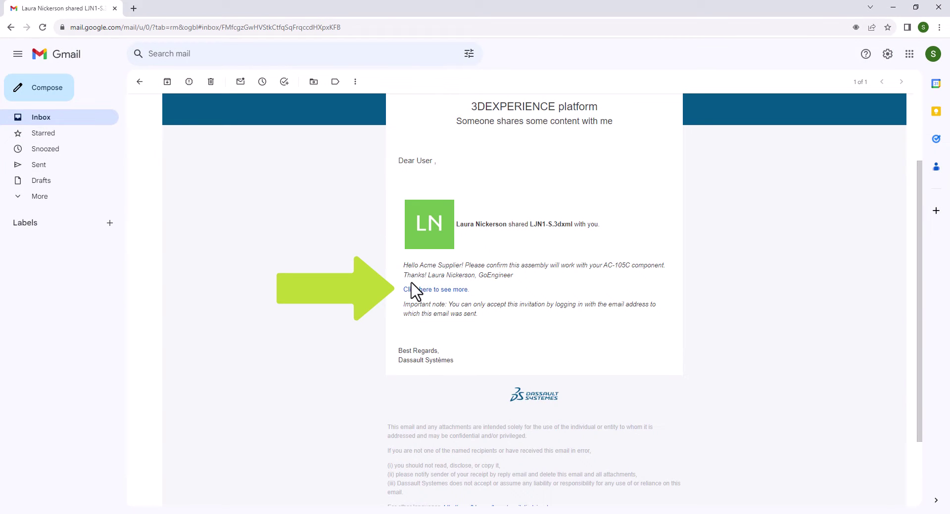
Step: Follow the email's 'Click here to see more' link to the 3DEXPERIENCE sign-in page
click(417, 290)
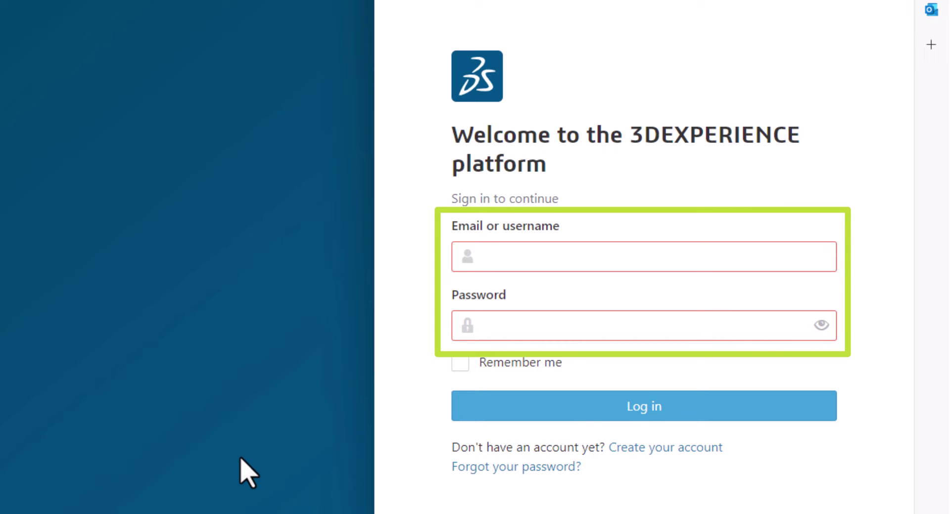
Step: Log in with the username and password to open LJN1-S.3dxml in the viewer
click(643, 451)
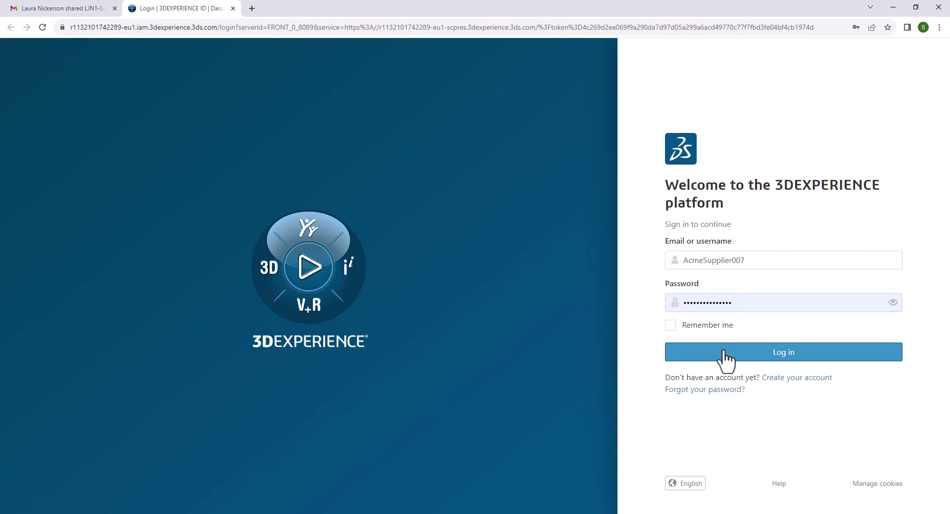
click(724, 353)
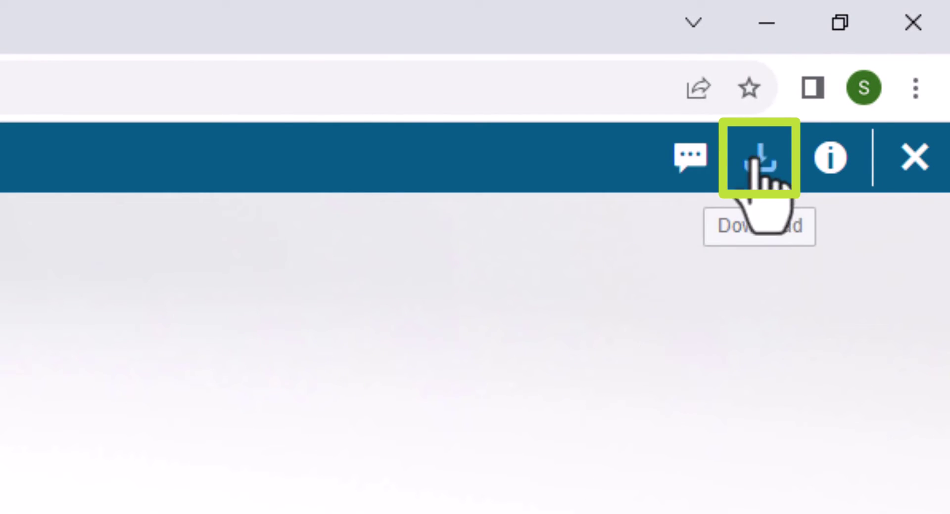
Step: Download a copy of the LJN1-S model and pan it up and left
click(760, 171)
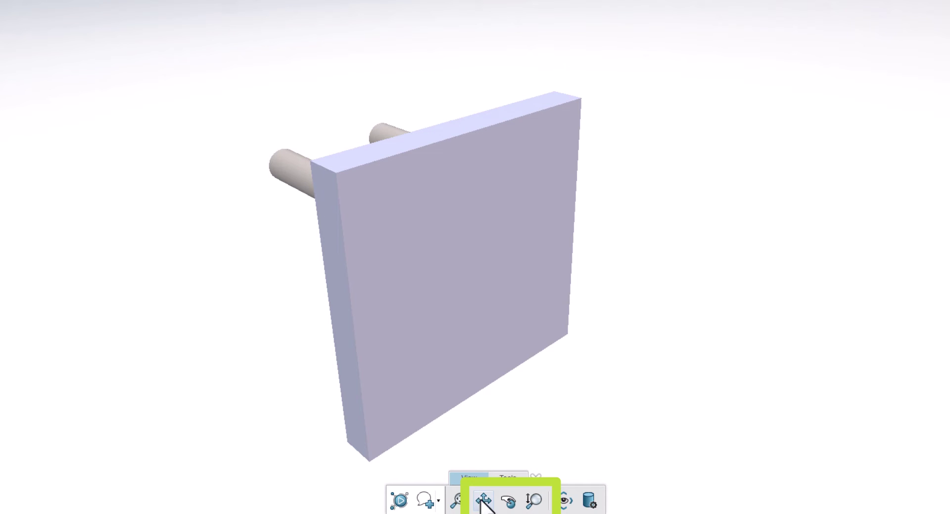
click(482, 501)
mouse_move(636, 377)
mouse_down()
mouse_move(445, 334)
mouse_move(515, 350)
mouse_up()
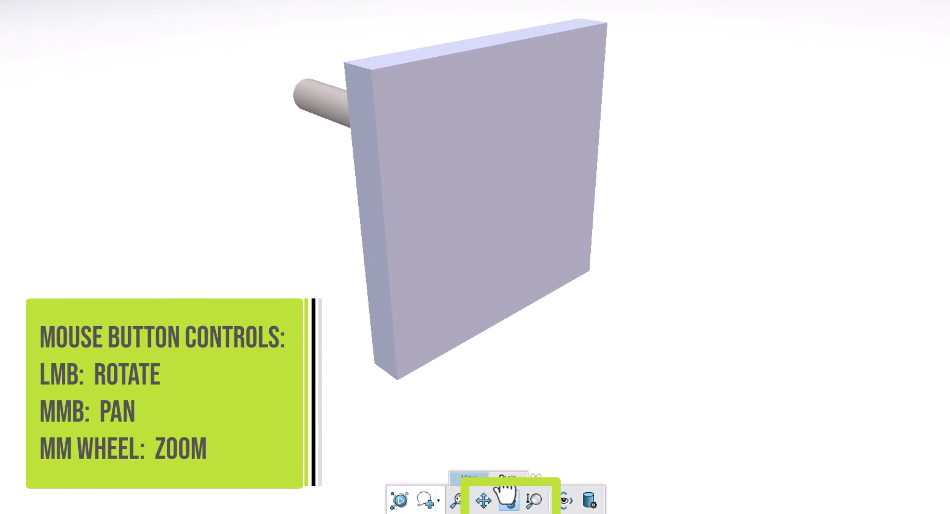
Step: Rotate and zoom the model to show the flanges and pipes, then bring up View Modes
click(507, 500)
mouse_move(432, 404)
mouse_down()
mouse_move(543, 376)
mouse_move(776, 375)
mouse_move(788, 413)
mouse_up()
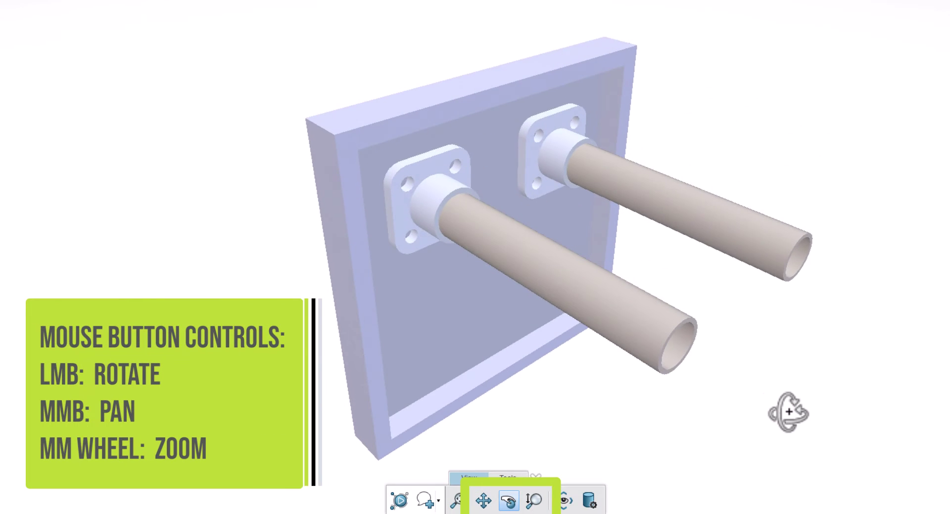
click(534, 501)
mouse_move(569, 467)
mouse_down()
mouse_move(483, 339)
mouse_move(538, 426)
mouse_up()
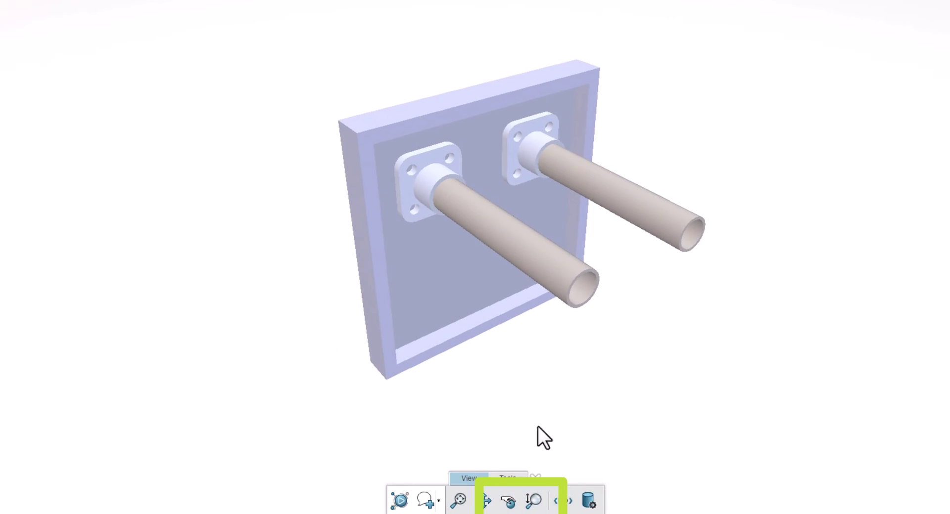
click(585, 501)
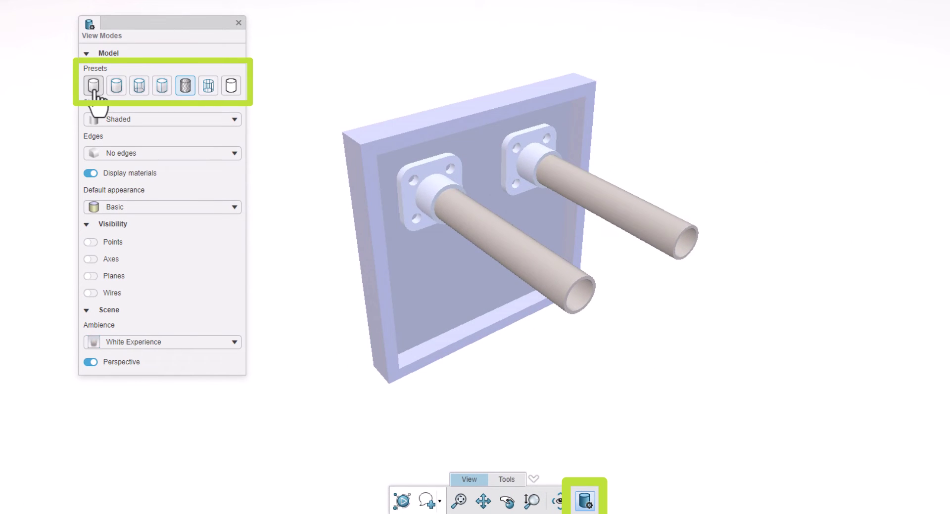
Step: Try several display presets and settle on shaded with all edges
click(117, 86)
click(162, 85)
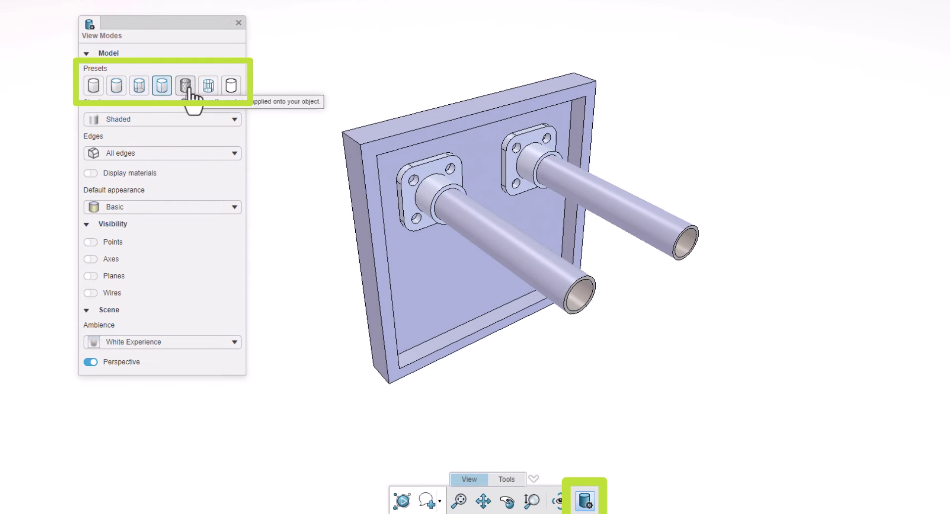
click(209, 86)
click(162, 85)
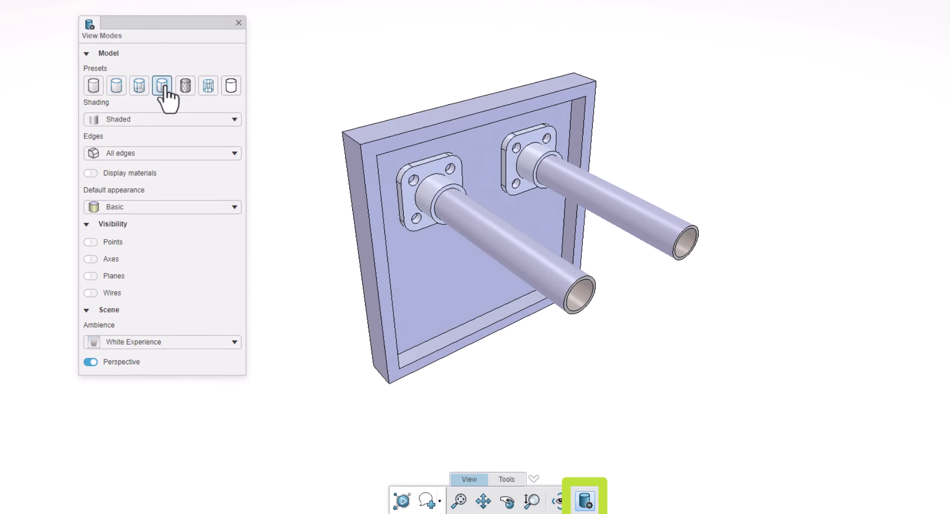
click(218, 119)
click(209, 153)
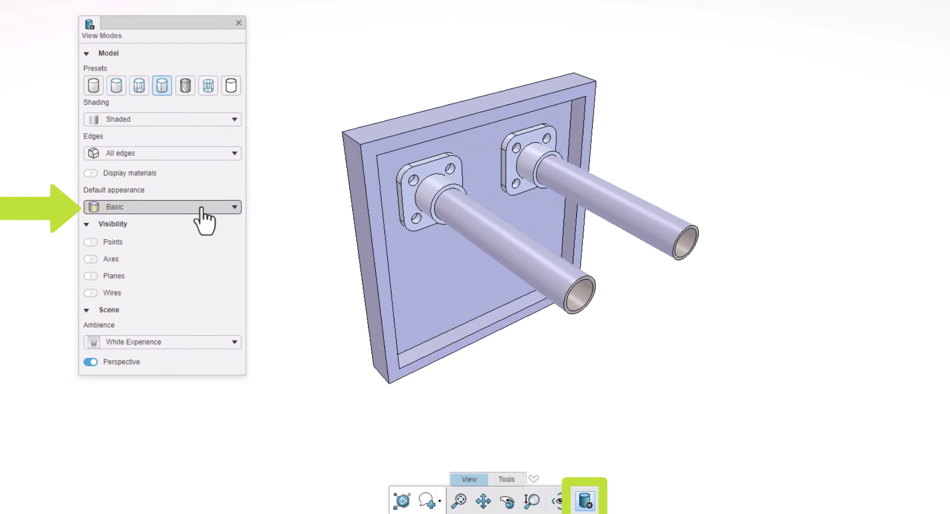
Step: Set the default appearance to Basic for design instead of Cast aluminum
click(203, 206)
click(186, 286)
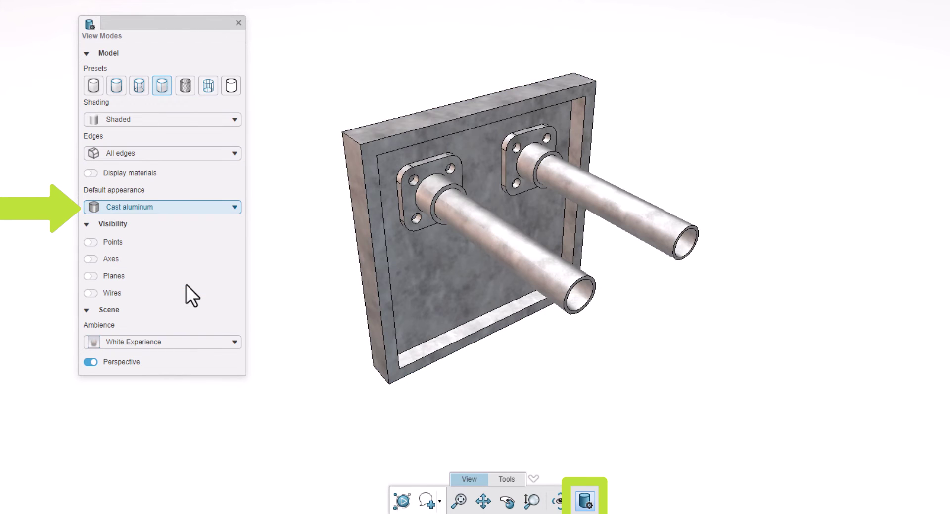
click(202, 207)
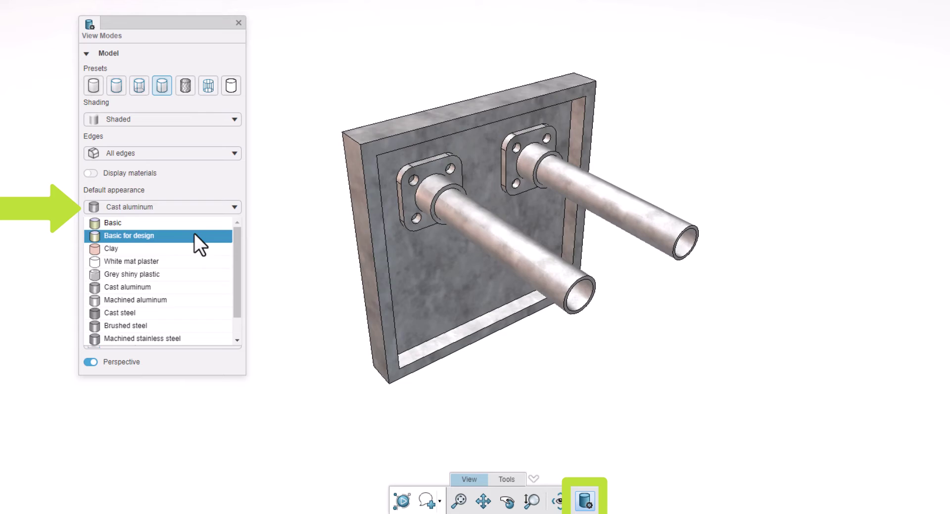
click(194, 234)
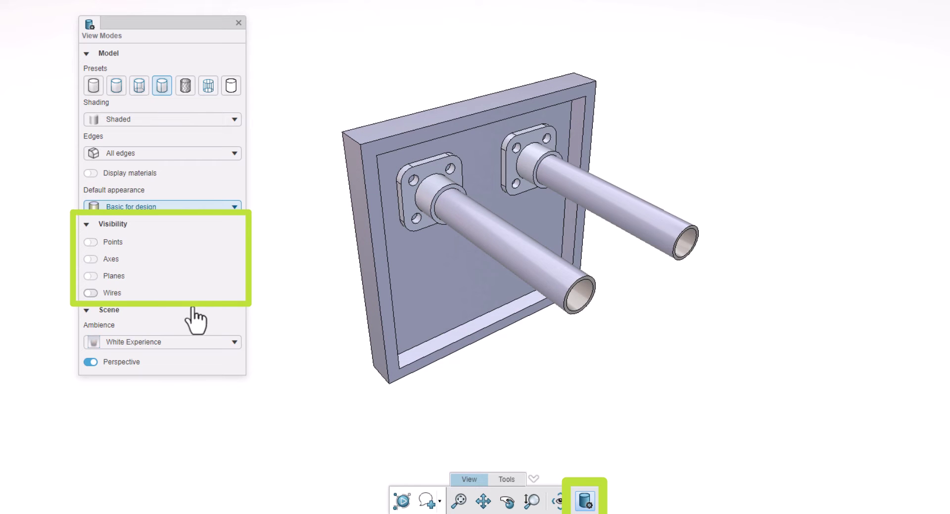
Step: Keep the White Experience ambience rather than Blue Design grid, and turn off perspective
click(196, 343)
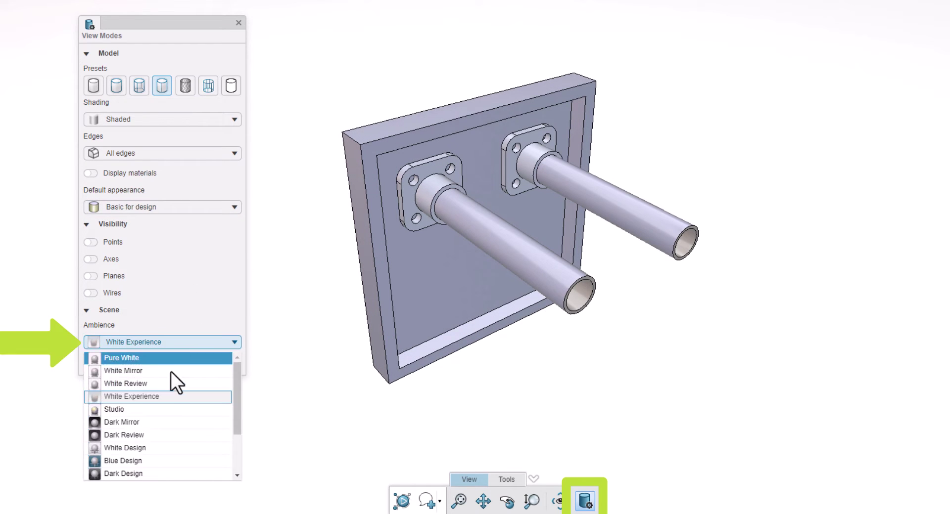
click(160, 461)
click(183, 344)
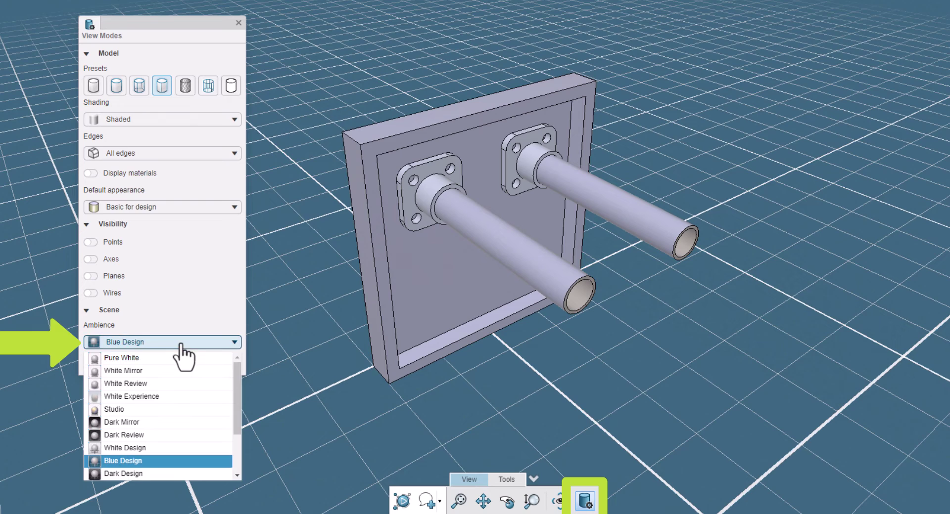
click(177, 394)
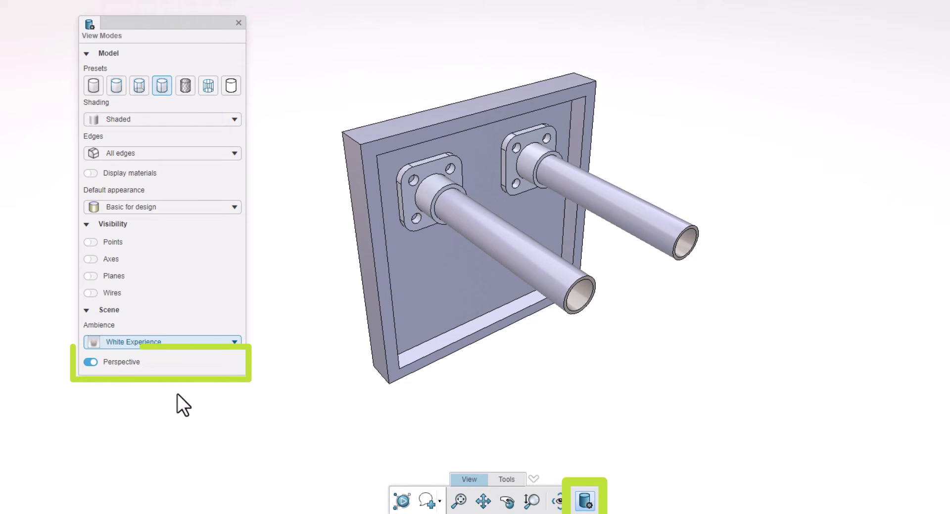
click(92, 364)
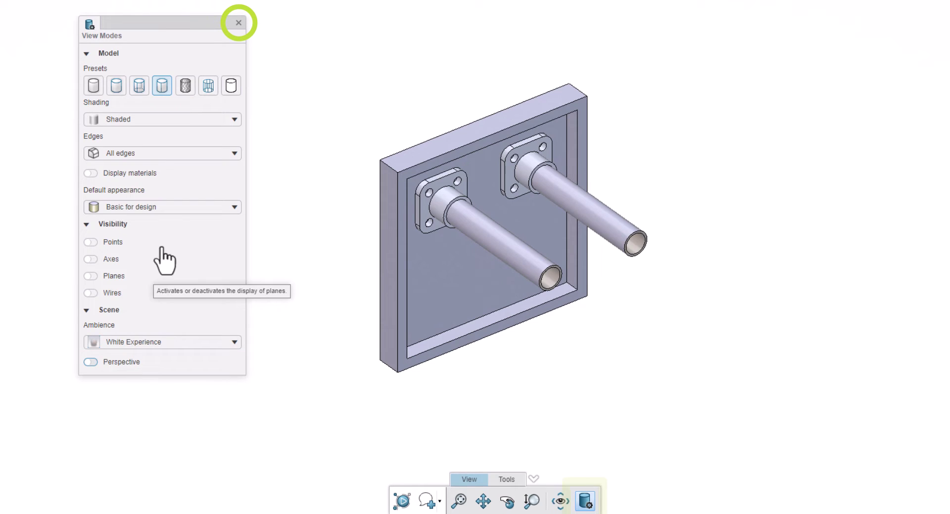
Step: Step the model through its standard views and quarter-turn rotations, ending on isometric
click(256, 98)
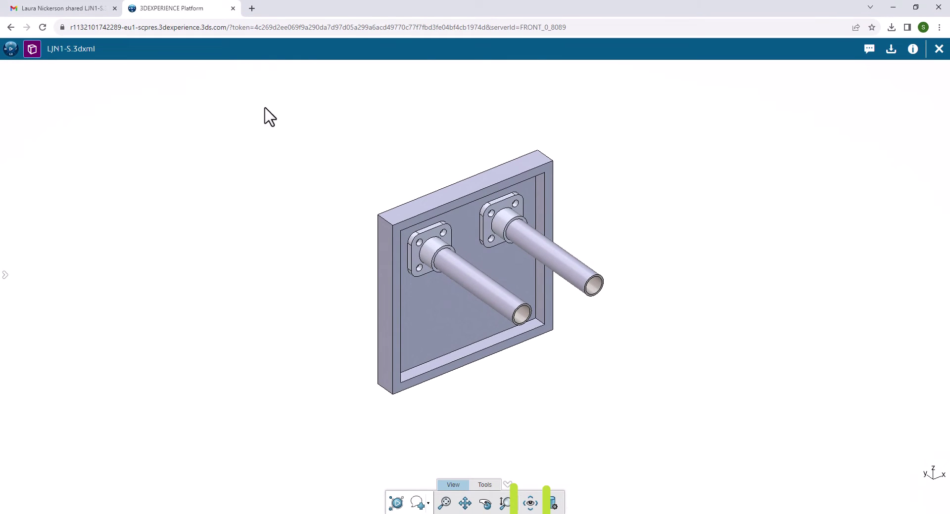
click(530, 503)
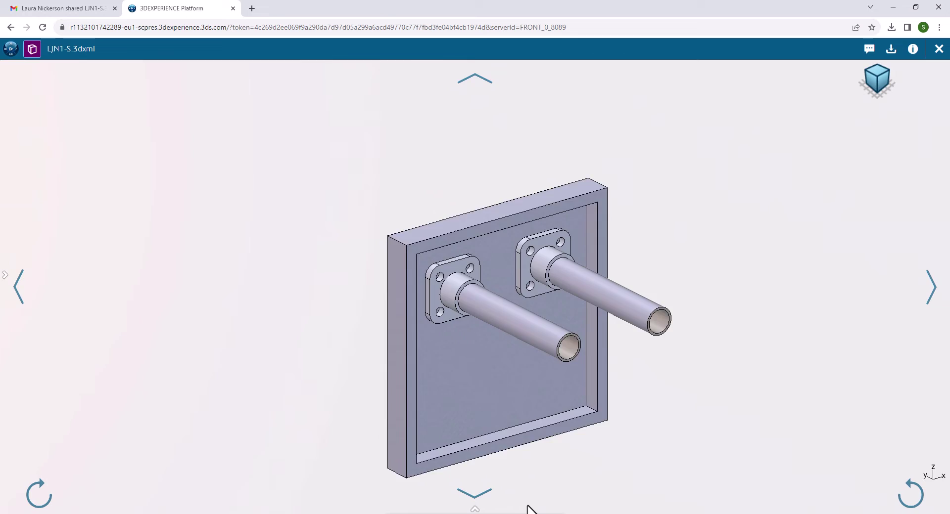
click(491, 500)
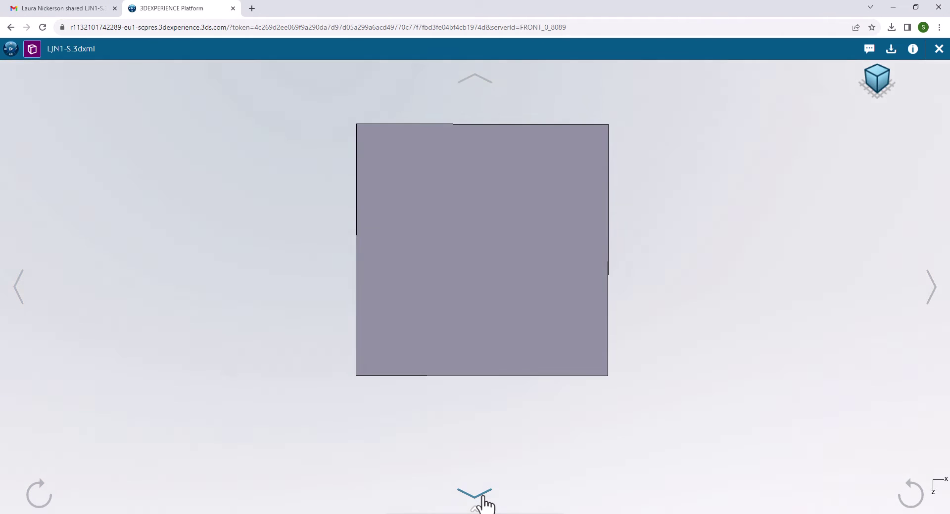
click(484, 499)
click(484, 499)
click(932, 296)
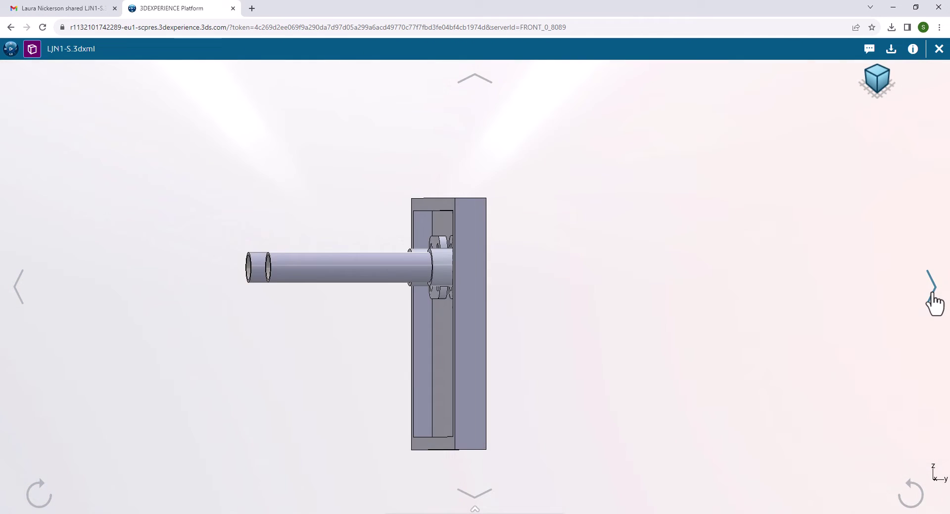
click(932, 294)
click(916, 501)
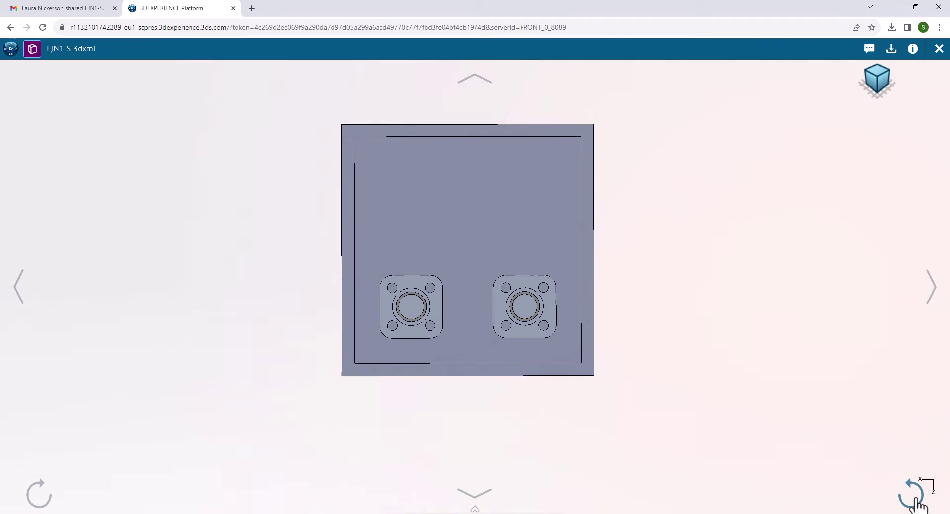
click(917, 502)
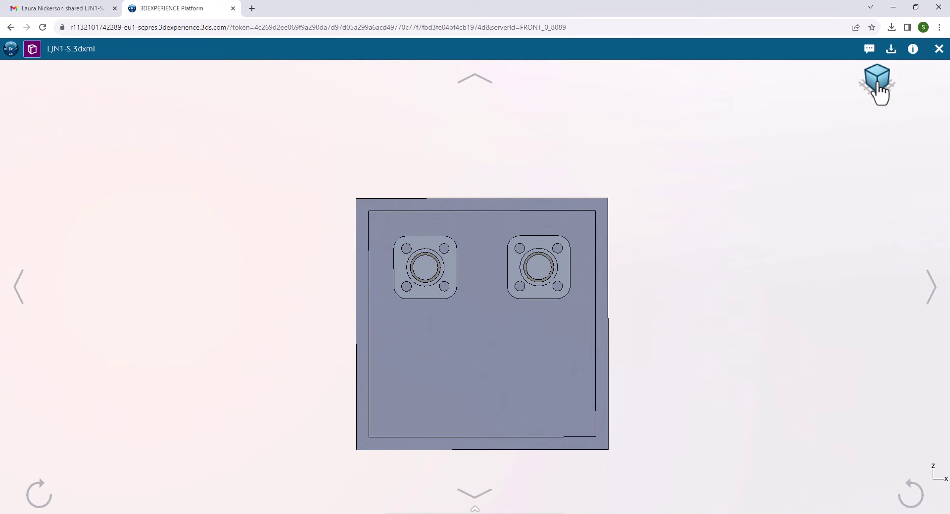
click(878, 82)
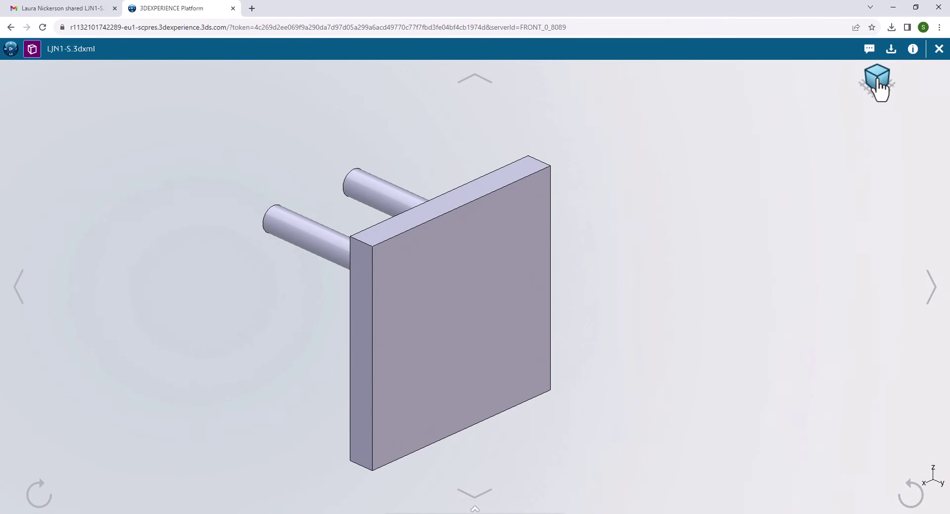
click(672, 262)
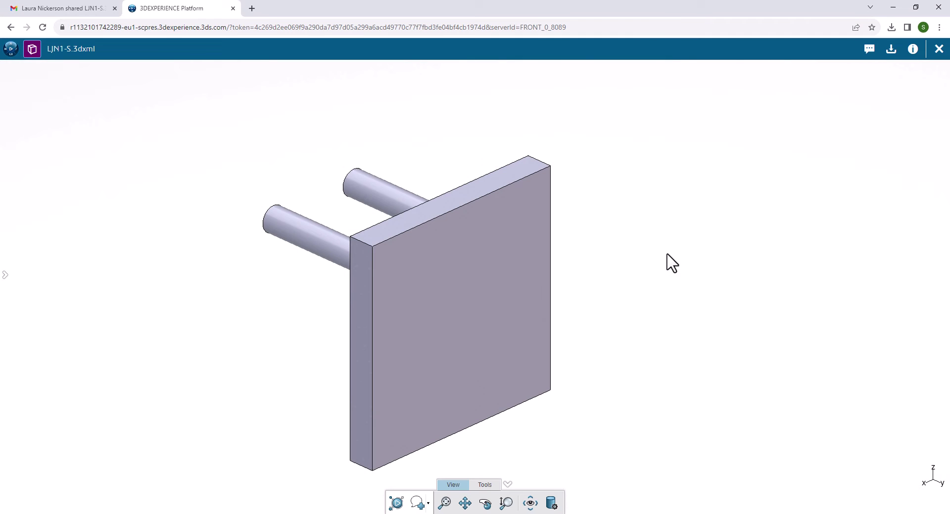
Step: Orbit to the flange side and turn perspective back on in View Modes
click(485, 504)
drag(506, 426, 727, 420)
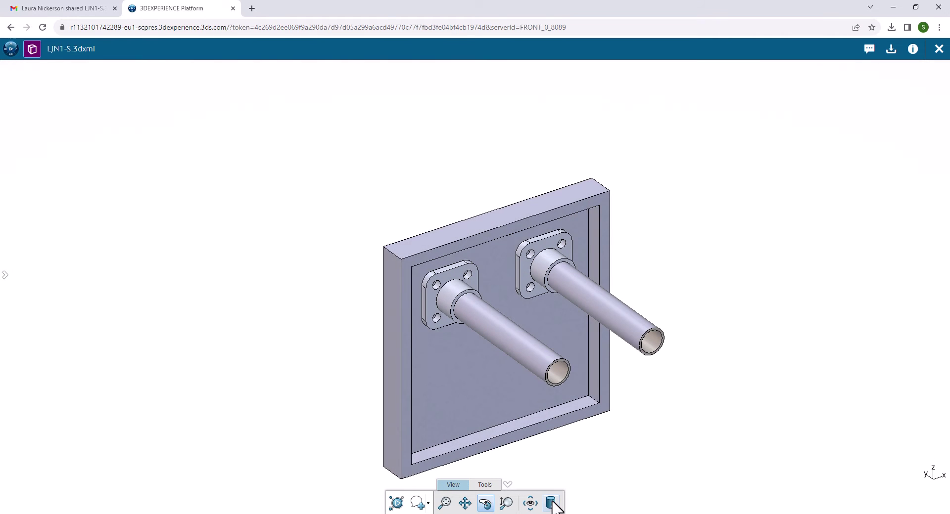
click(550, 503)
click(133, 386)
click(258, 98)
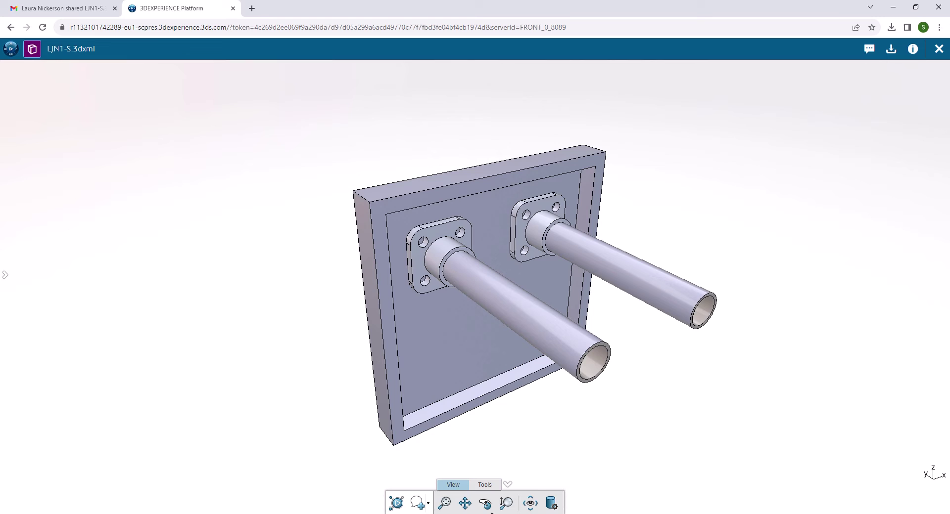
Step: Use the Tools Hide/Show to hide both pipes and flanges, leaving only the frame plate
click(485, 485)
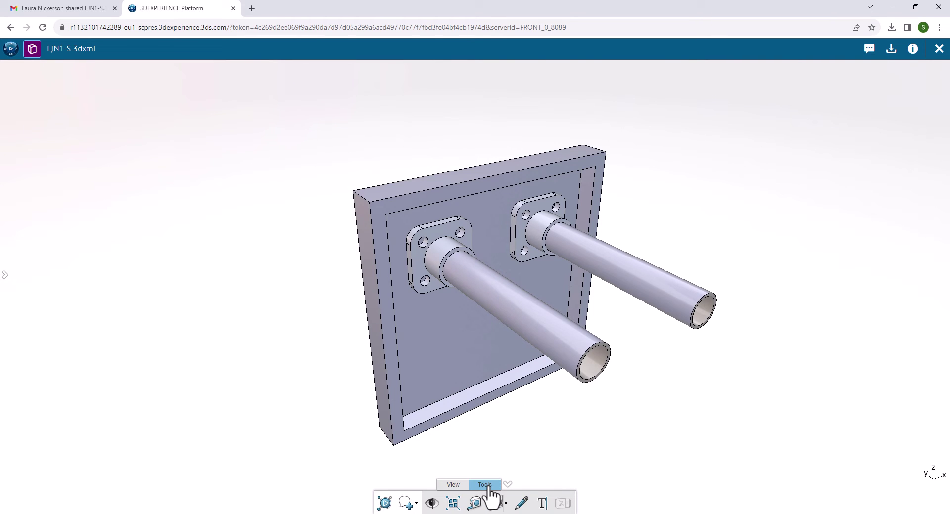
click(432, 503)
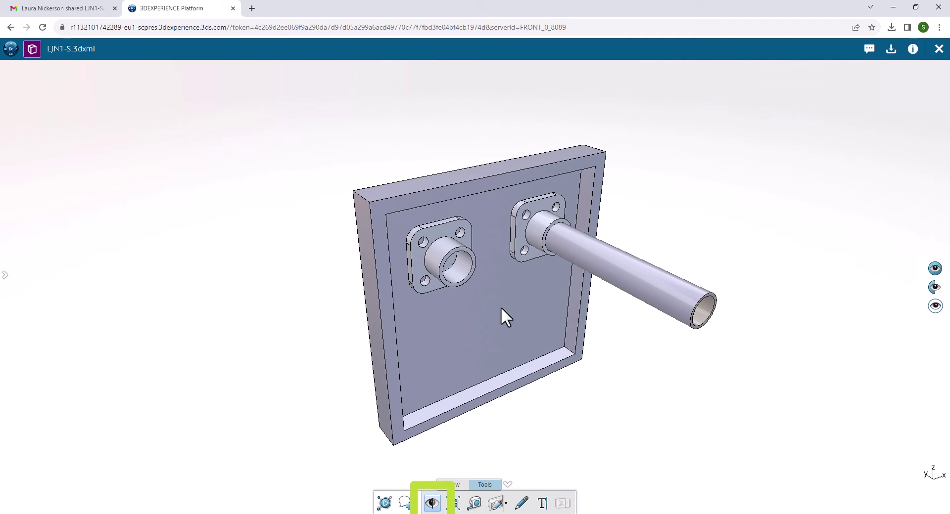
click(438, 245)
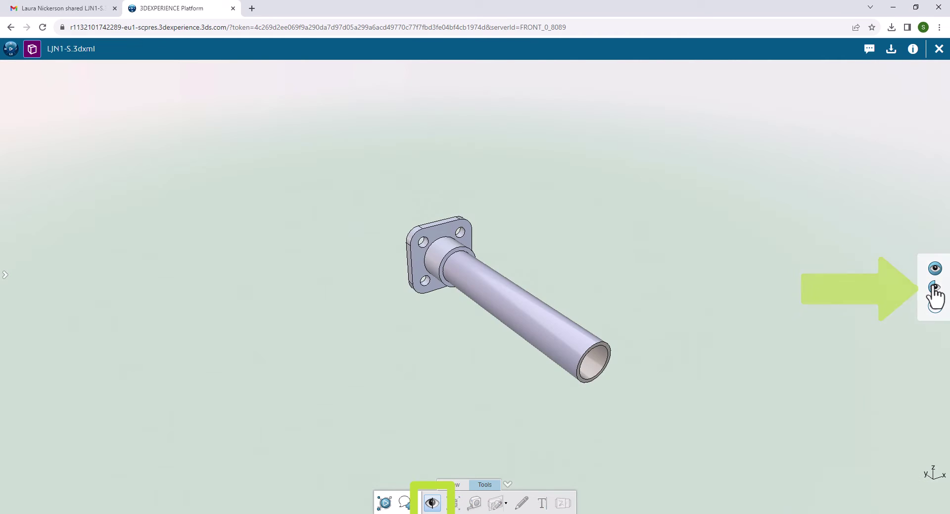
click(934, 288)
click(935, 287)
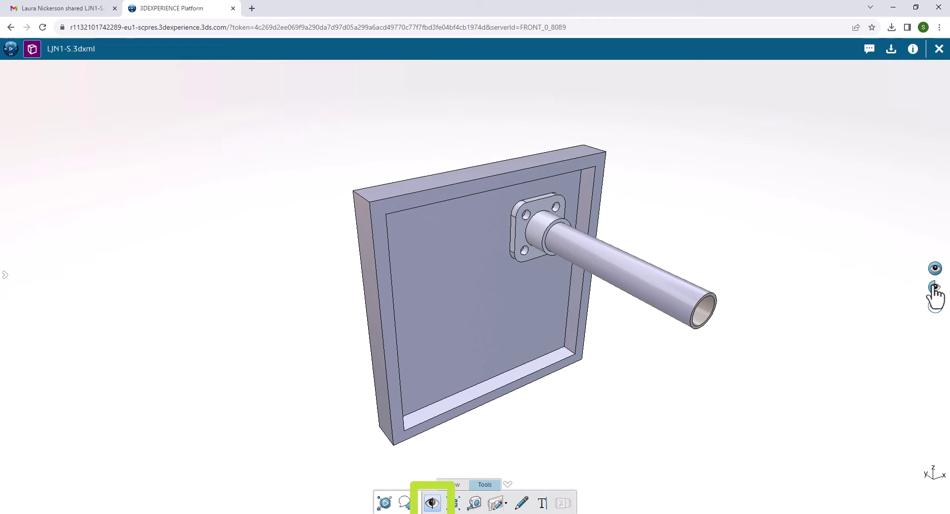
click(934, 270)
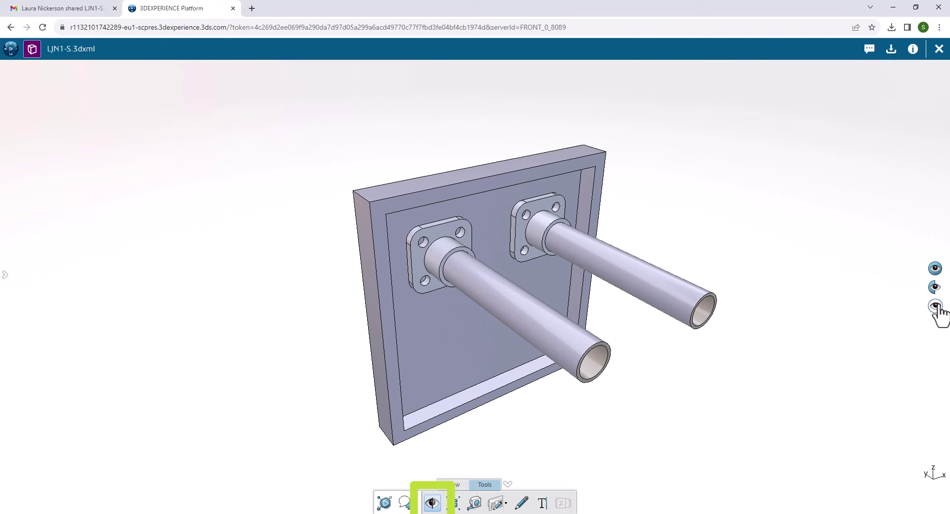
click(583, 299)
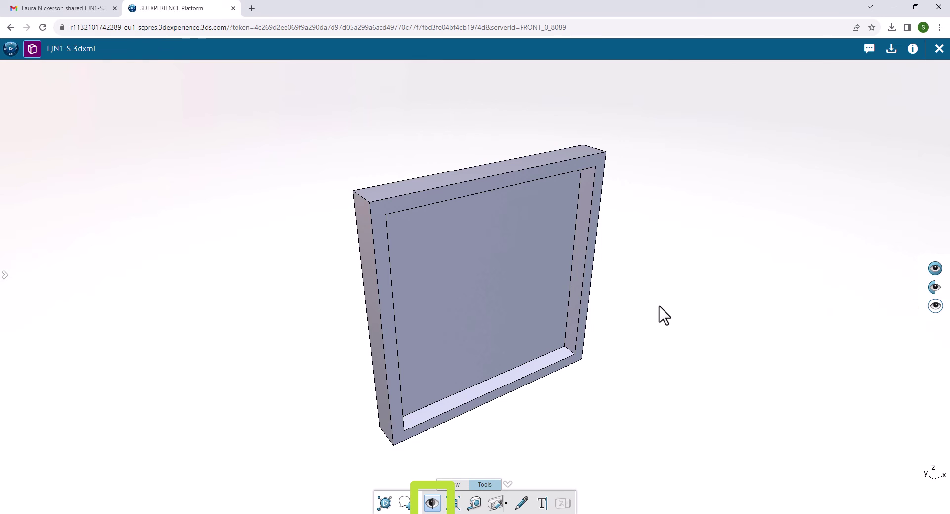
Step: Show the pipes and flanges again, explode the assembly, then reassemble it
click(935, 271)
scroll(643, 381, down, 2)
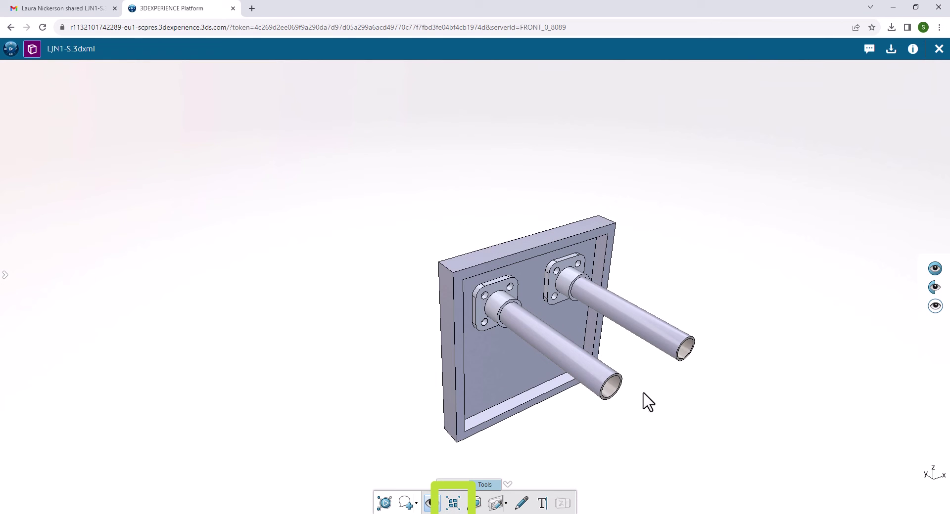
click(451, 505)
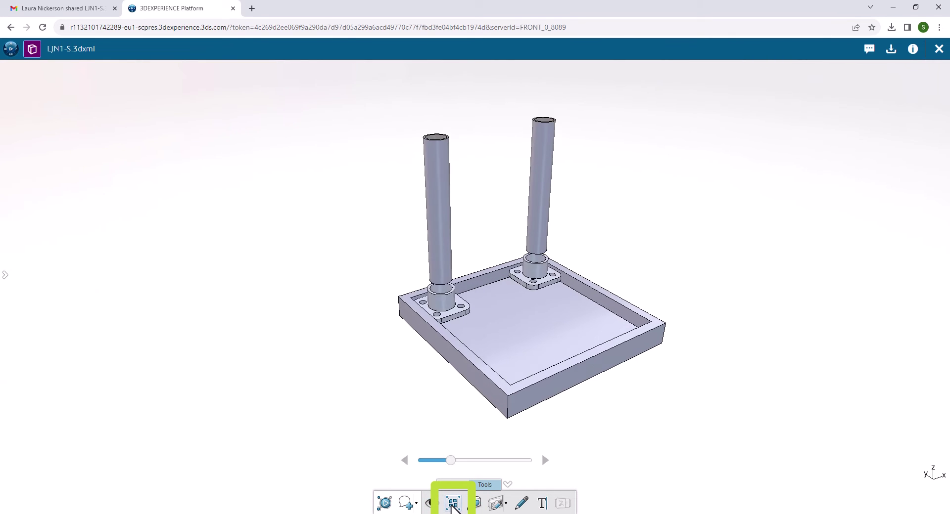
mouse_move(475, 461)
mouse_down()
mouse_move(496, 461)
mouse_move(450, 460)
mouse_up()
click(453, 504)
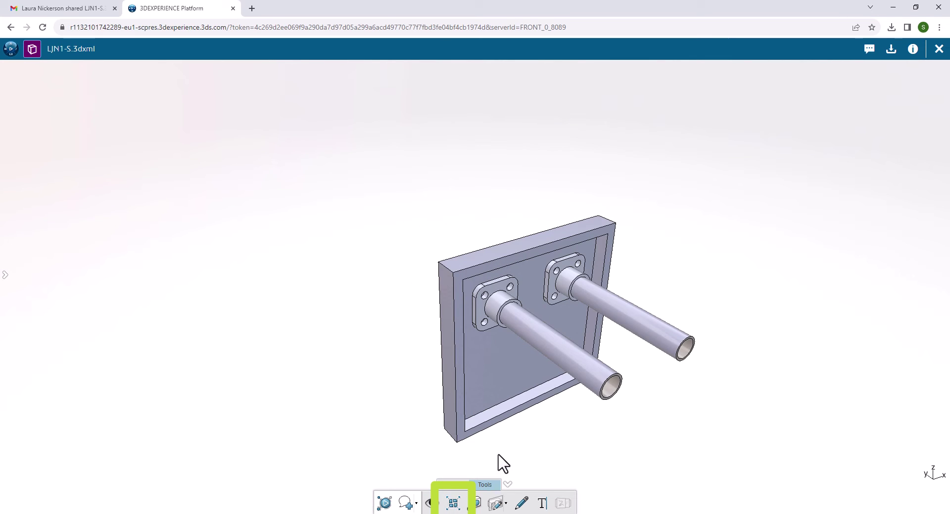
middle_drag(501, 464, 467, 450)
Step: Cut a section along the X axis at -46 mm through a pipe
click(494, 504)
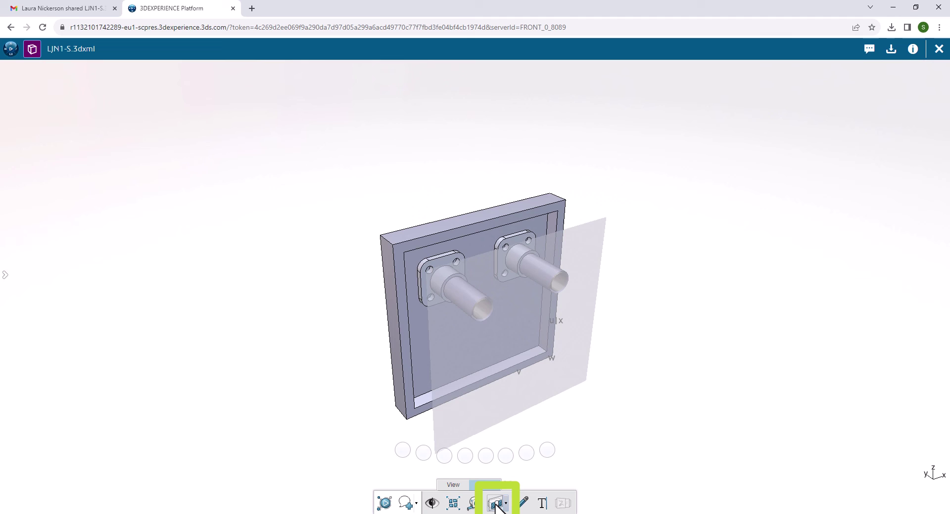
mouse_move(542, 361)
mouse_down()
mouse_move(517, 346)
mouse_move(530, 377)
mouse_up()
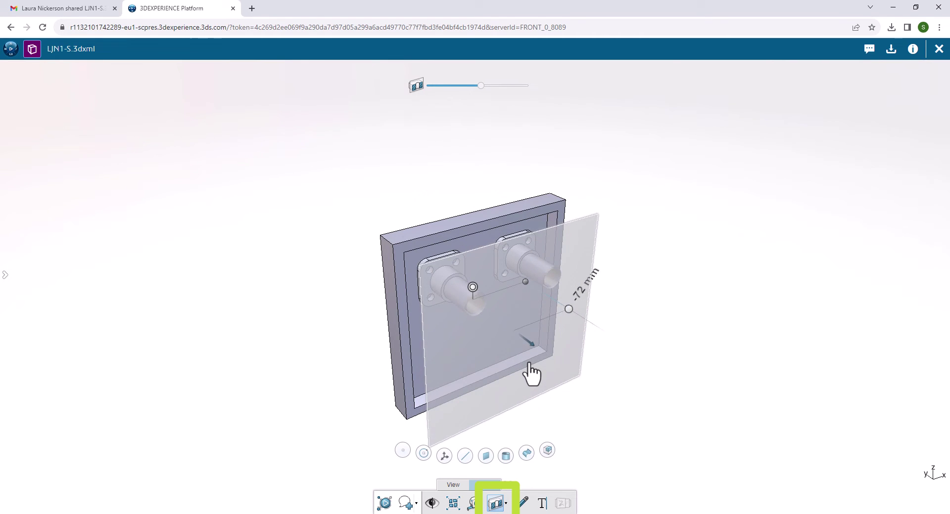
click(566, 325)
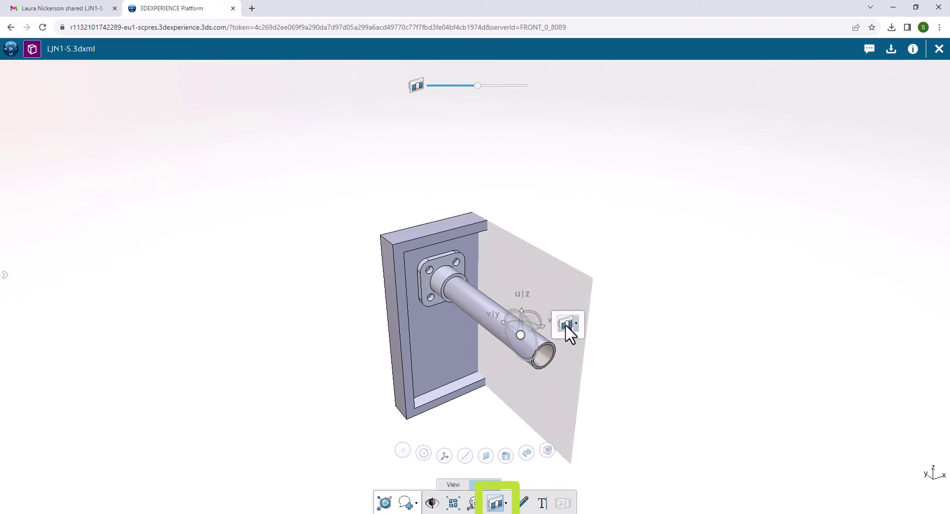
click(575, 324)
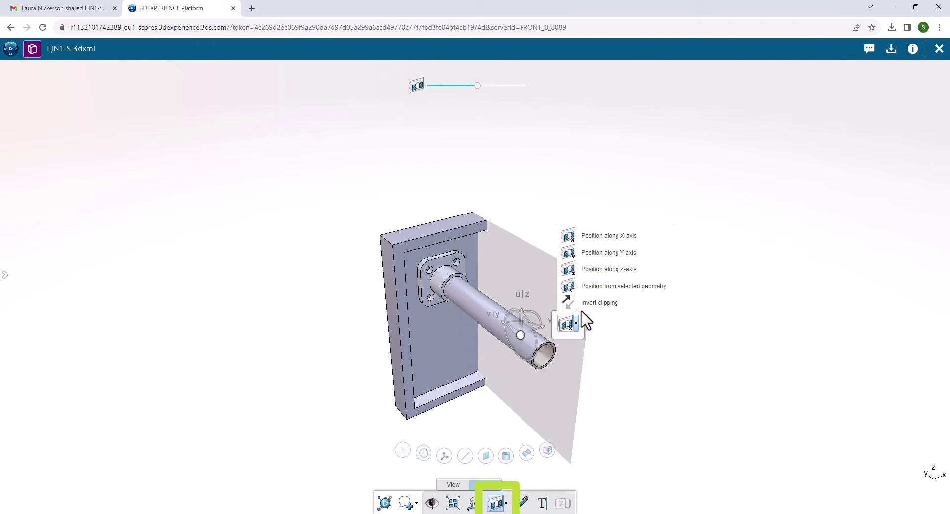
click(617, 245)
drag(544, 327, 502, 346)
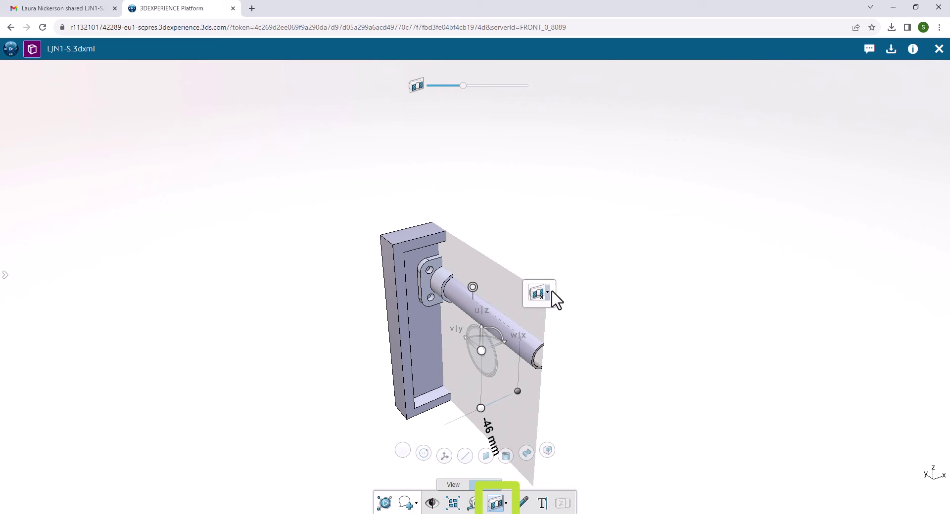
click(547, 292)
Step: Invert the clipping, align the view to the section plane, then remove the cut
click(571, 272)
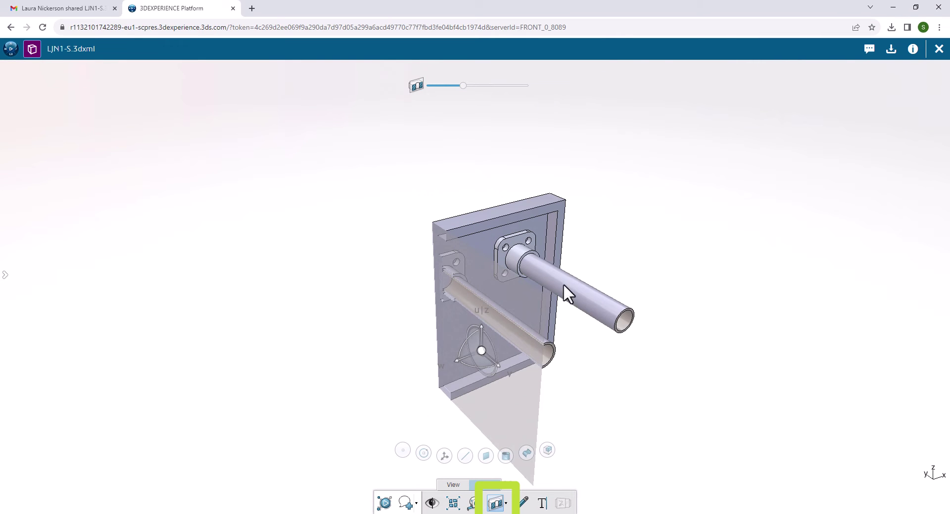
right_click(526, 404)
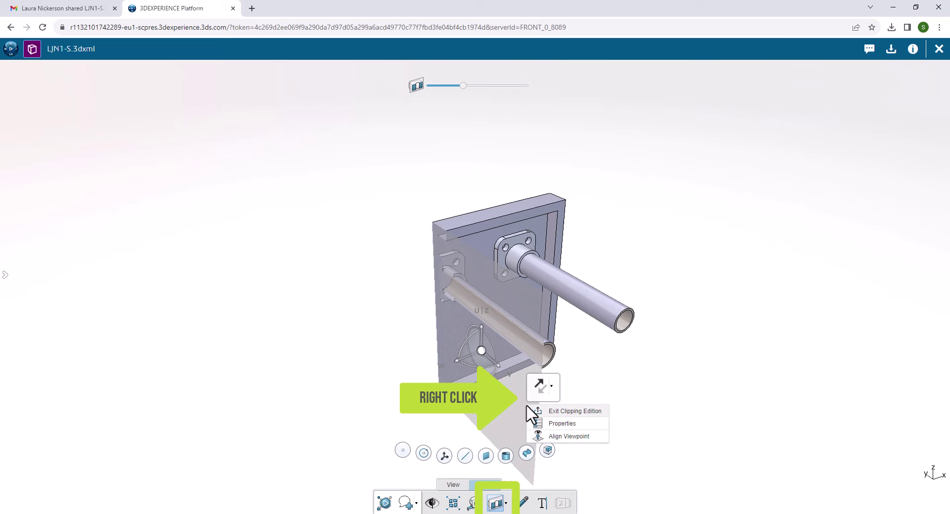
click(564, 437)
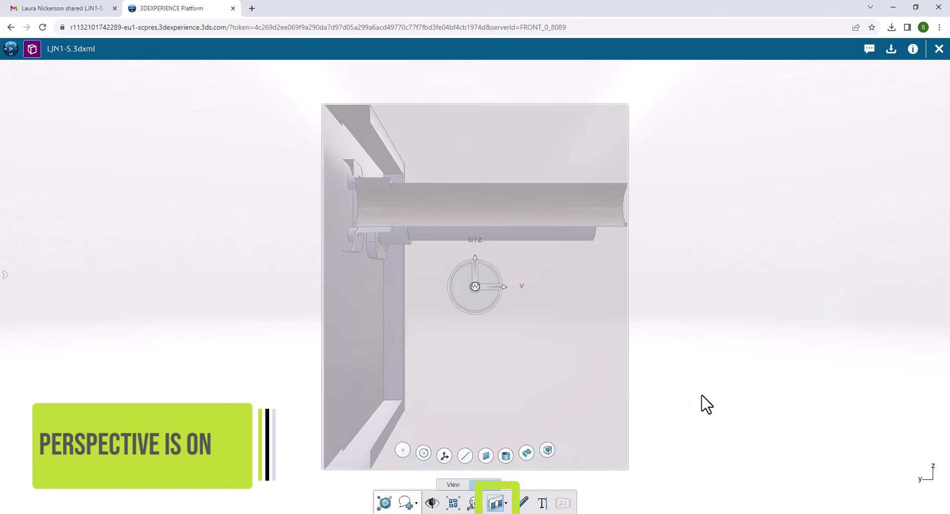
click(496, 505)
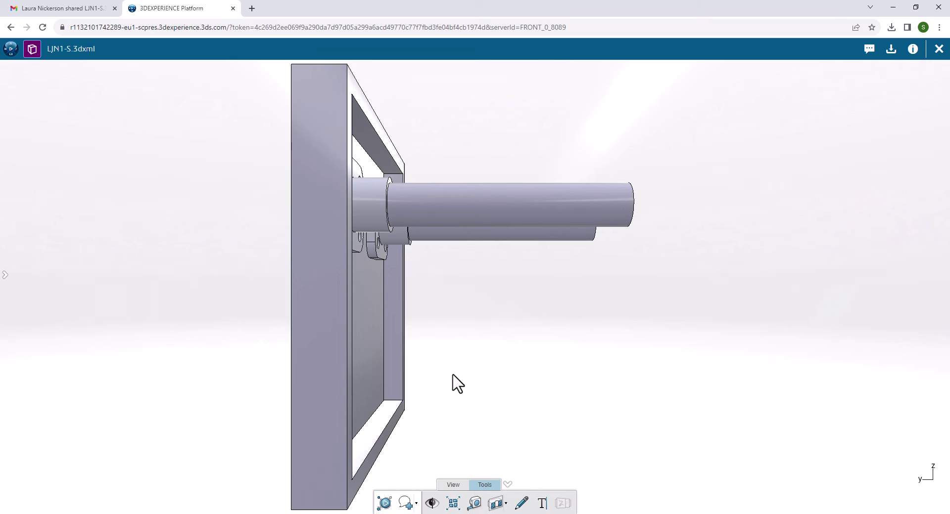
Step: Measure the 24 mm pipe-end diameter, then pick the plate wall face with the Faces/Edges filter
scroll(456, 384, down, 3)
mouse_move(473, 395)
mouse_down()
mouse_move(410, 439)
mouse_move(434, 403)
mouse_up()
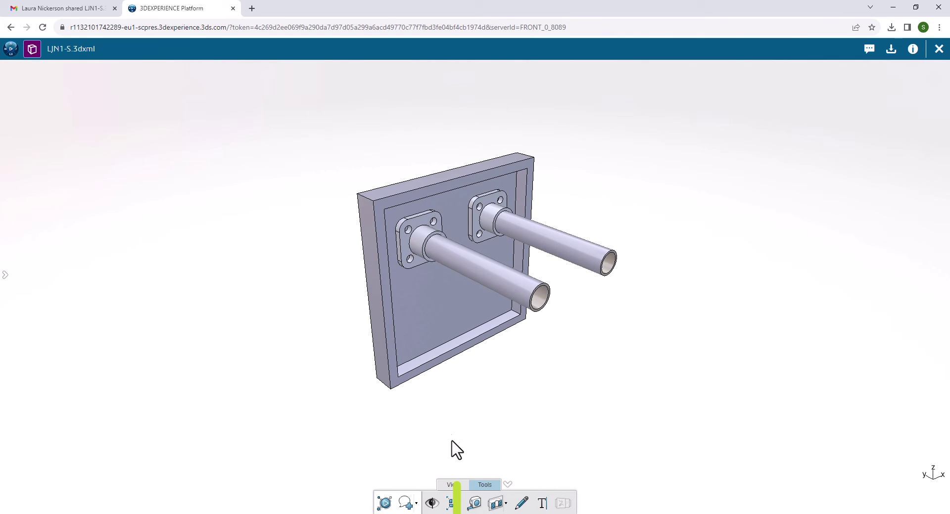
click(474, 505)
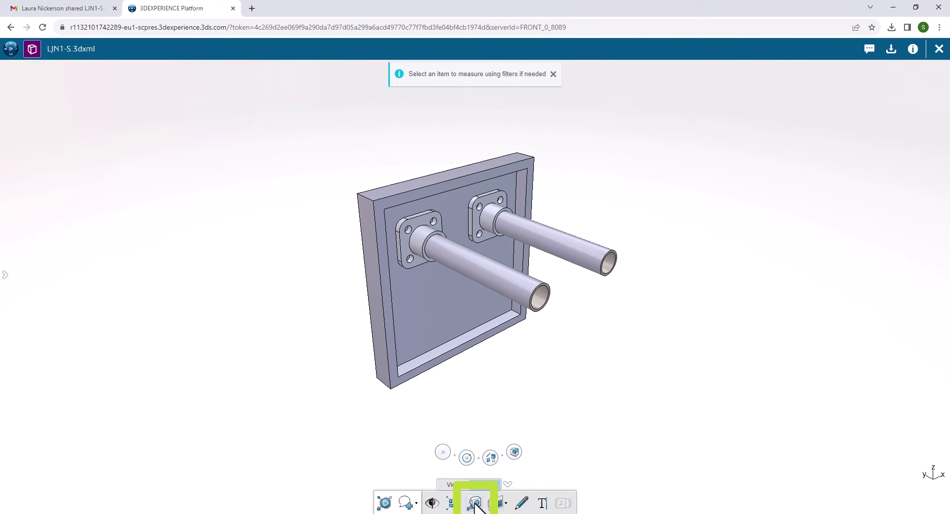
click(542, 311)
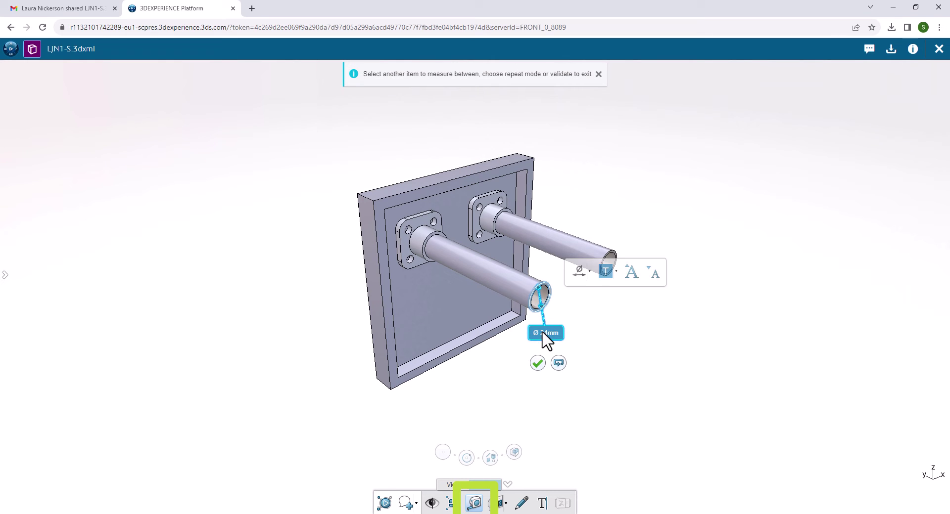
click(537, 366)
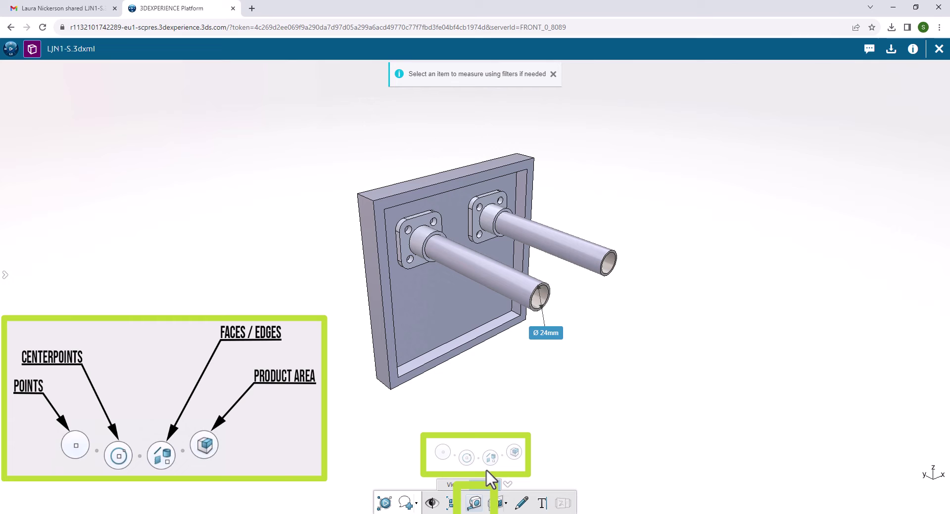
click(490, 458)
click(521, 202)
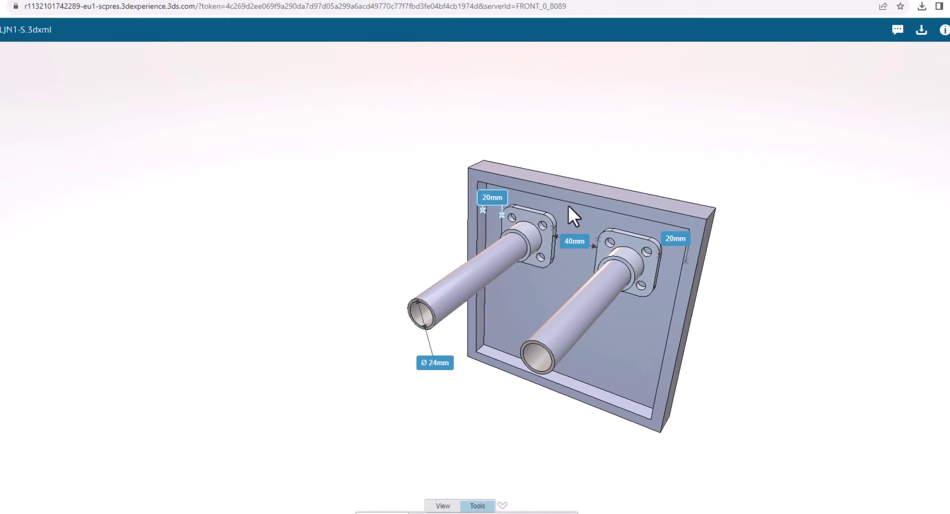
Step: Give the 20 mm labels the orange Warning style and a larger font
click(667, 237)
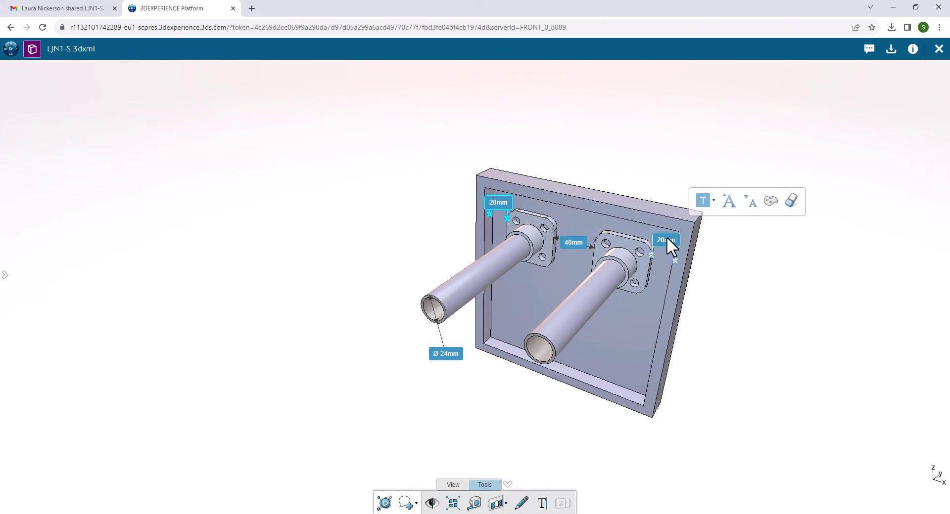
click(714, 201)
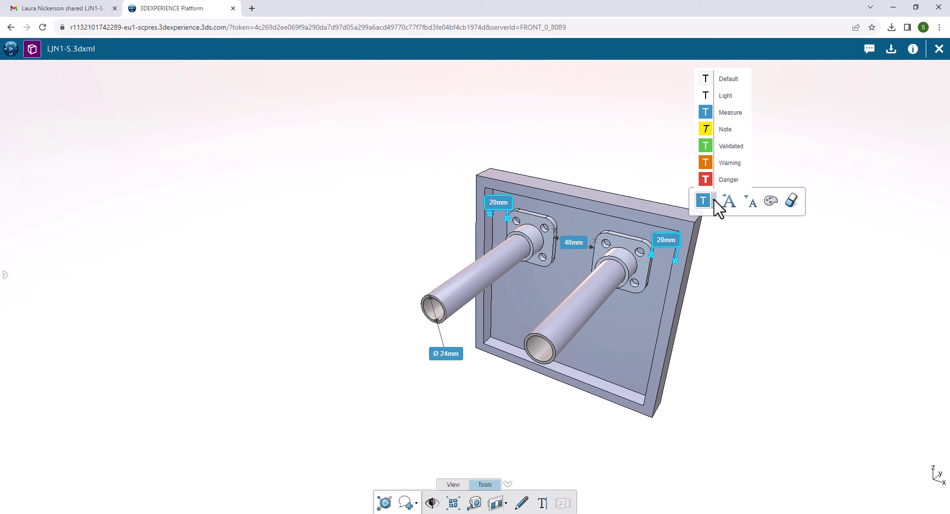
click(730, 163)
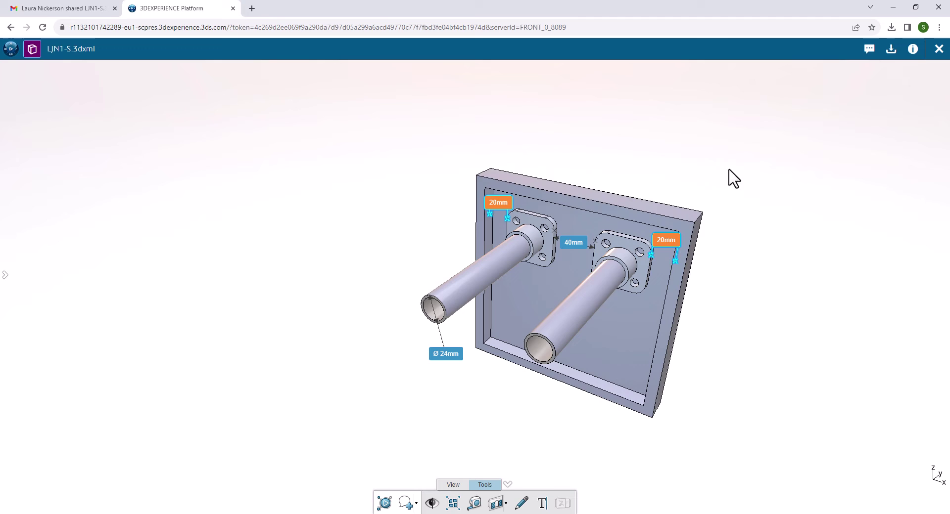
click(666, 240)
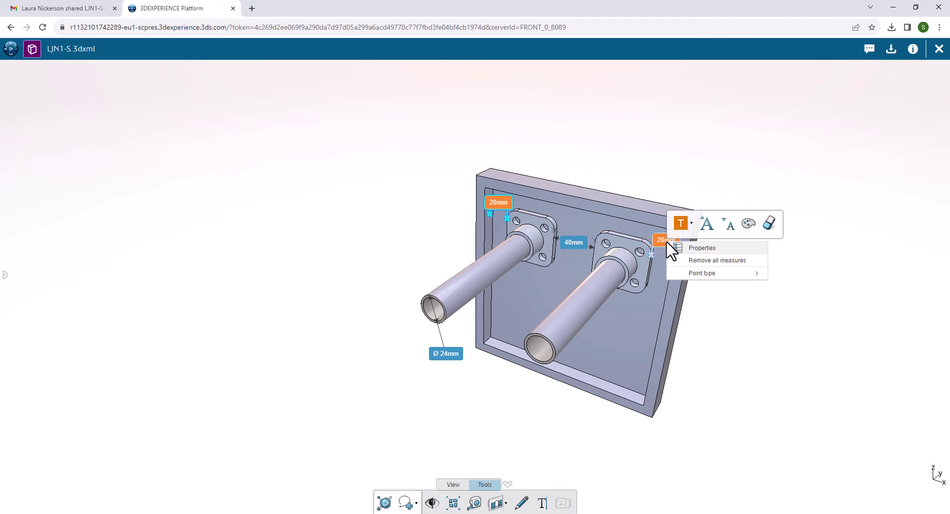
click(707, 227)
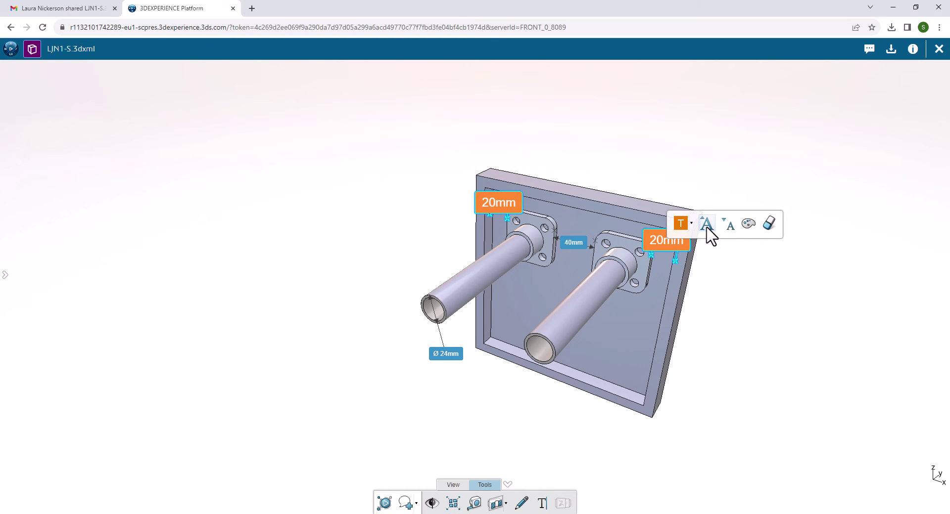
Step: Lift the 20 mm labels above the plate and turn the plate front-on
click(748, 223)
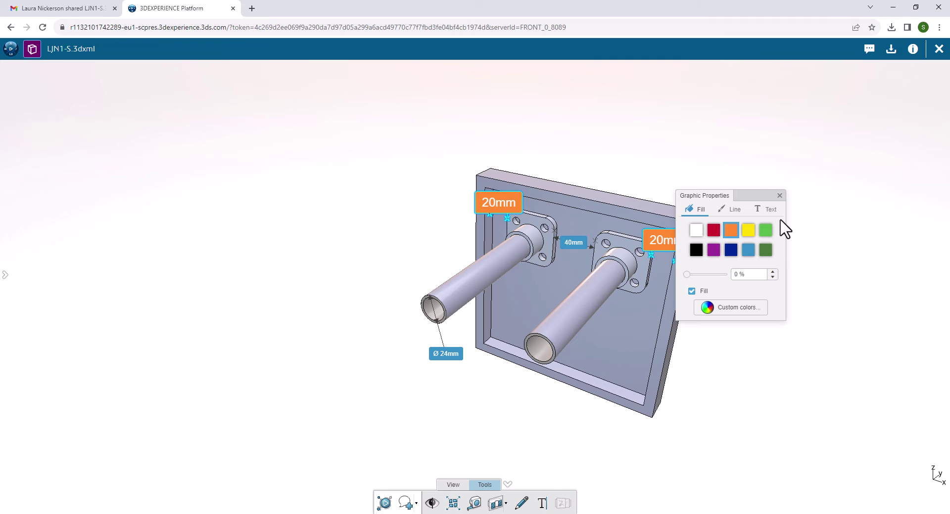
click(779, 196)
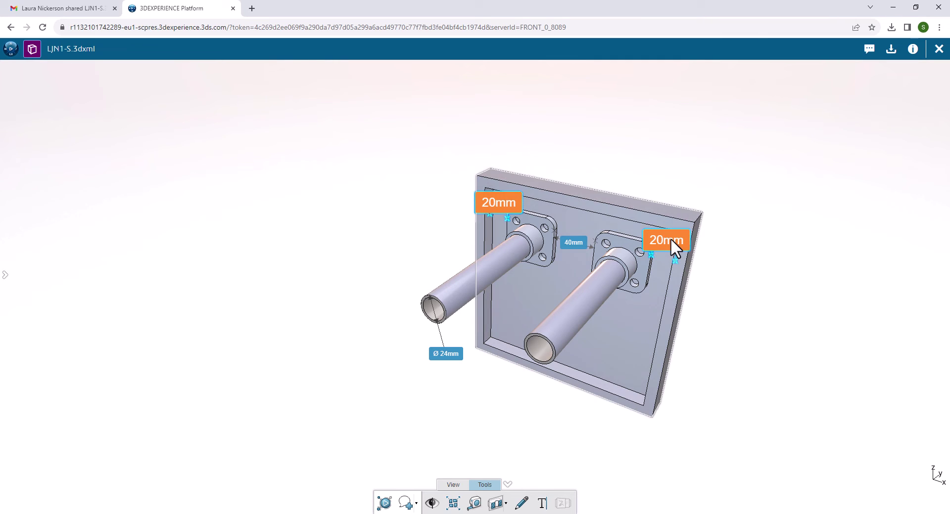
drag(670, 239, 678, 188)
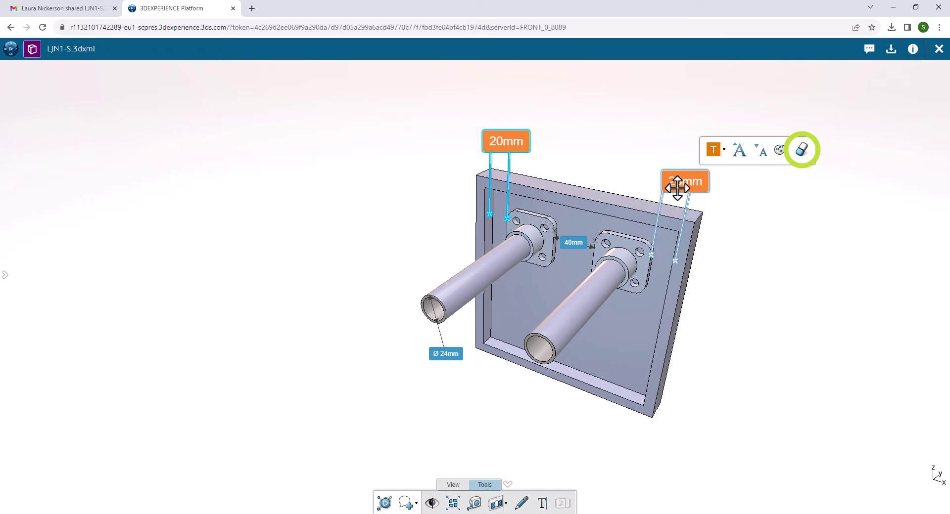
click(742, 322)
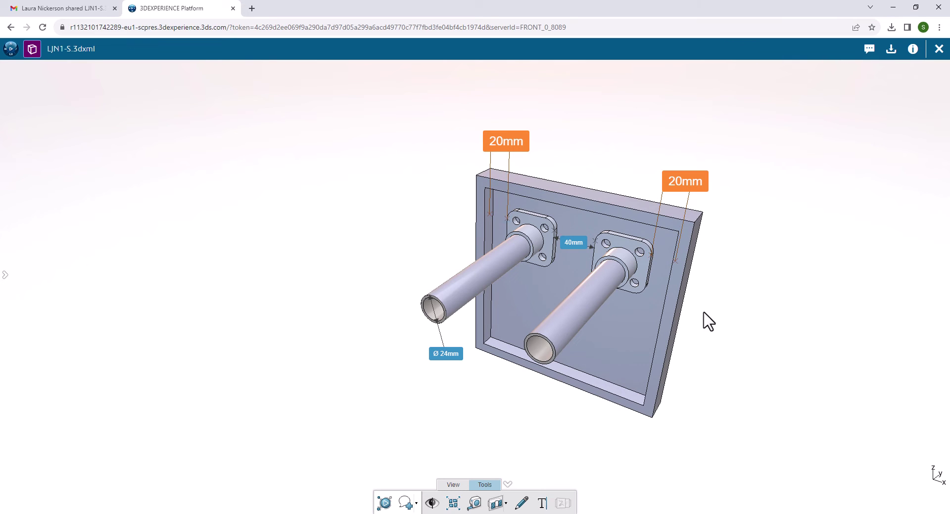
mouse_move(630, 373)
mouse_down()
mouse_move(692, 360)
mouse_move(669, 356)
mouse_up()
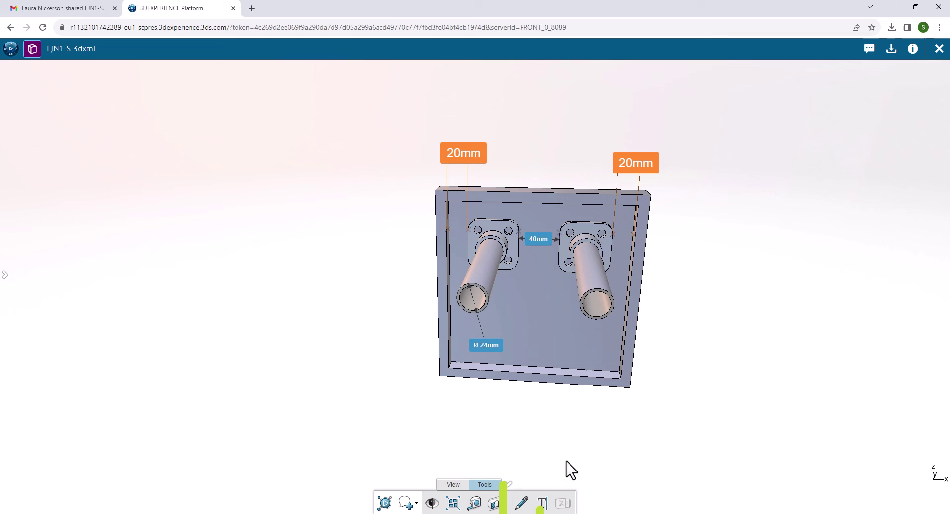
Step: Sketch two orange arrows between the pipes pointing toward each other
click(520, 505)
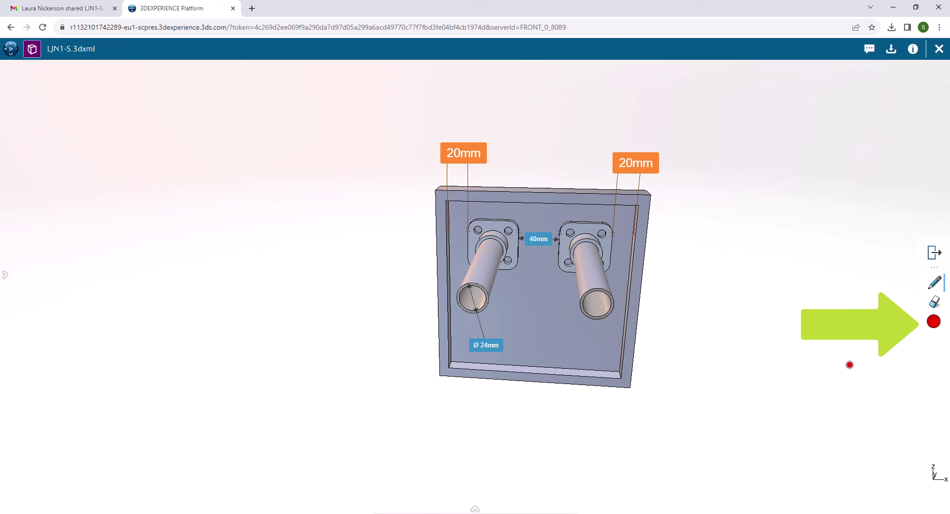
click(934, 323)
click(907, 330)
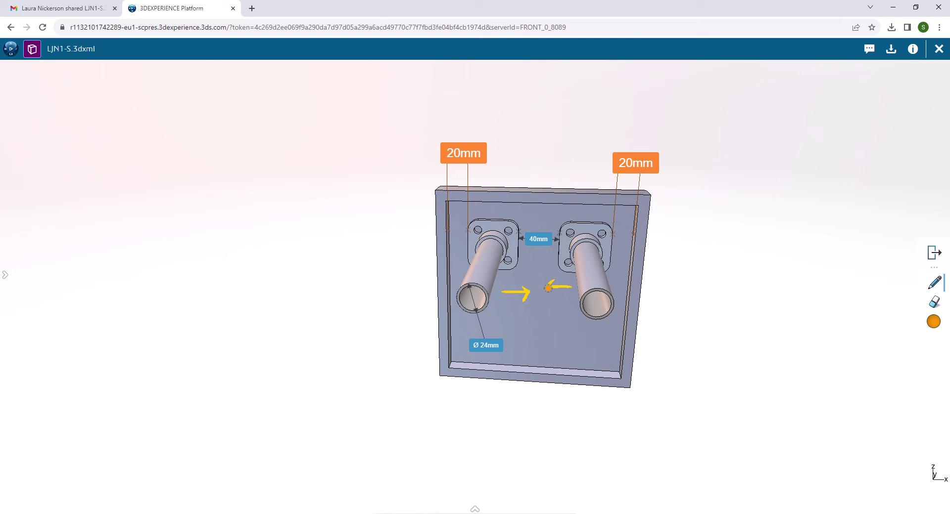
click(933, 255)
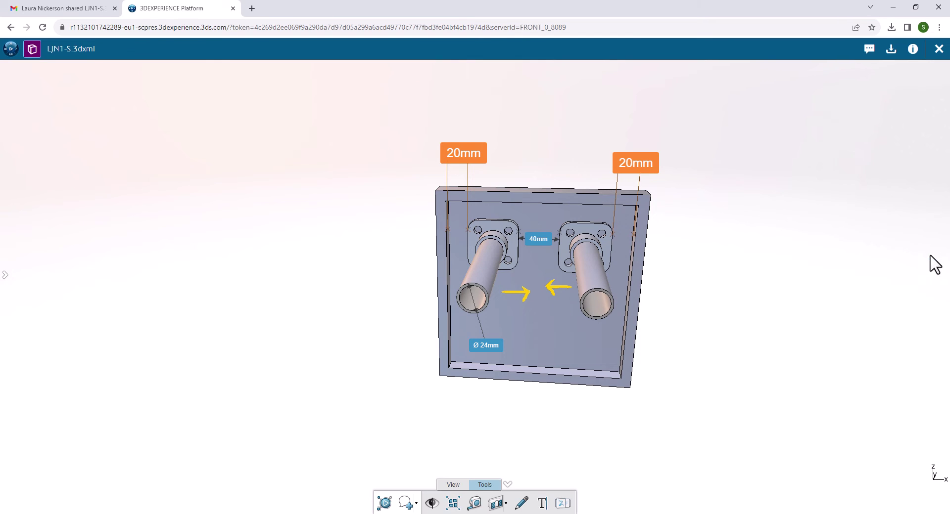
Step: Place a 'Distance > 25mm' text note above the plate
click(541, 509)
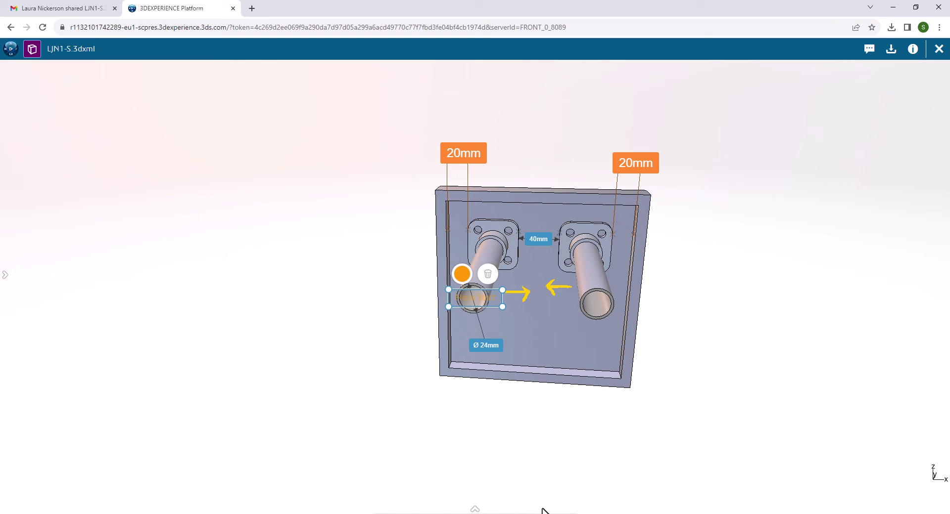
drag(482, 291, 544, 132)
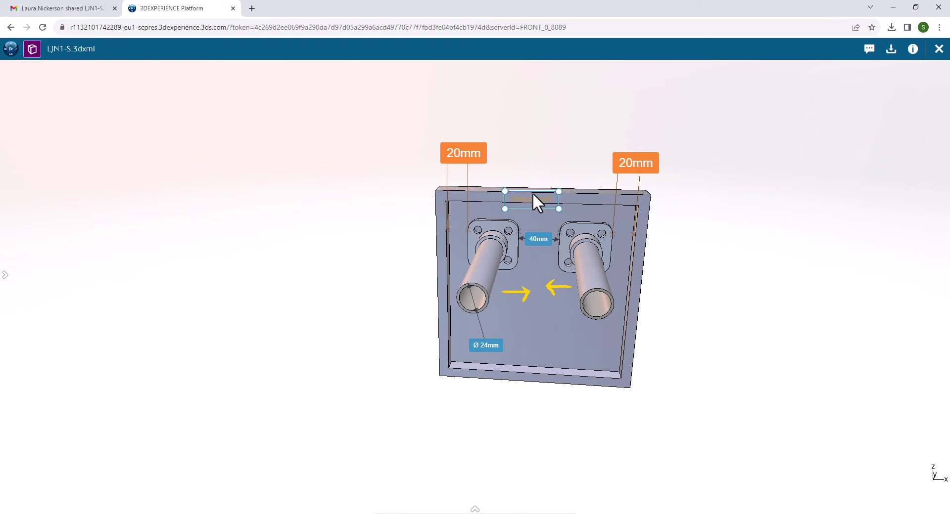
click(543, 129)
text(Distance)
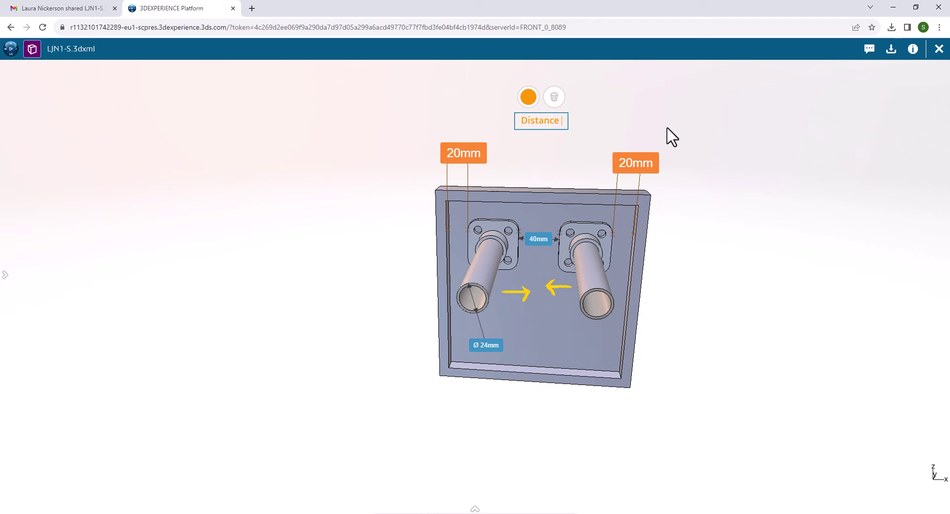
text(> 25)
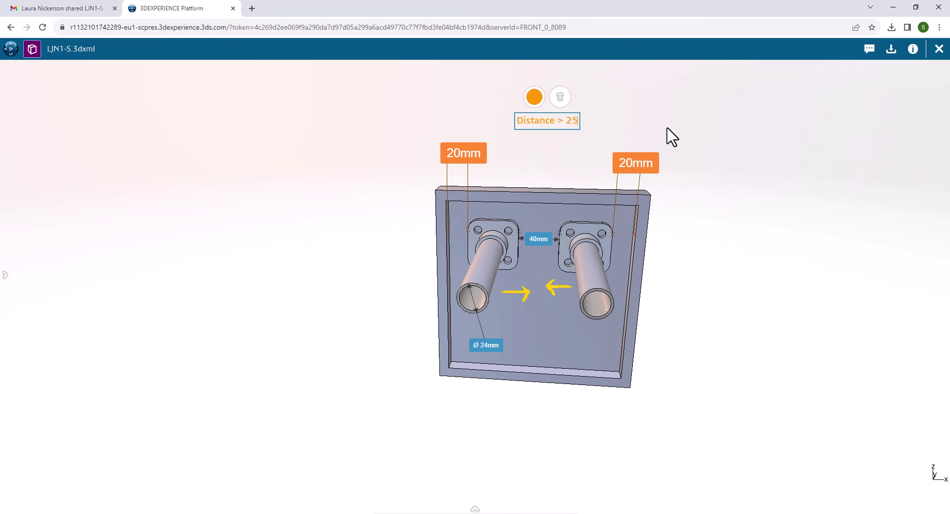
text(mm)
click(671, 137)
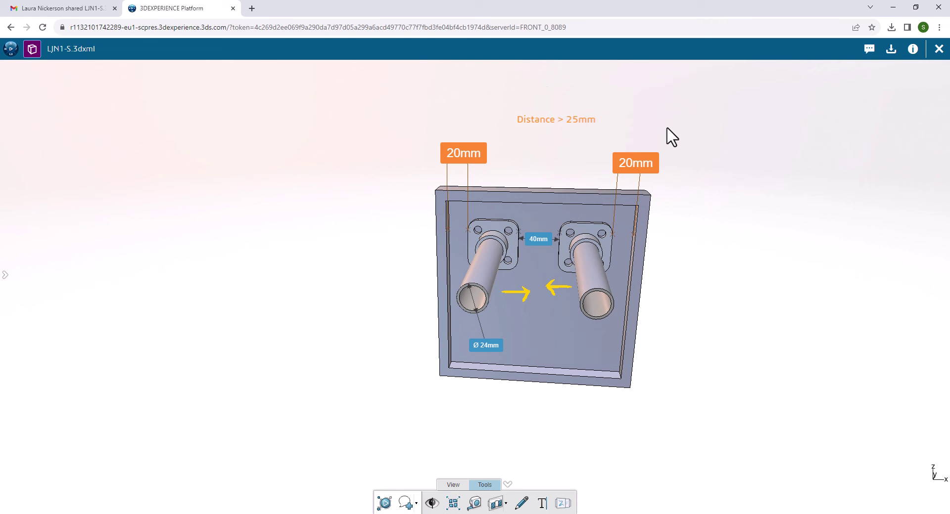
Step: Orbit to a side view and outline the notch area on the plate in red
click(454, 486)
click(487, 499)
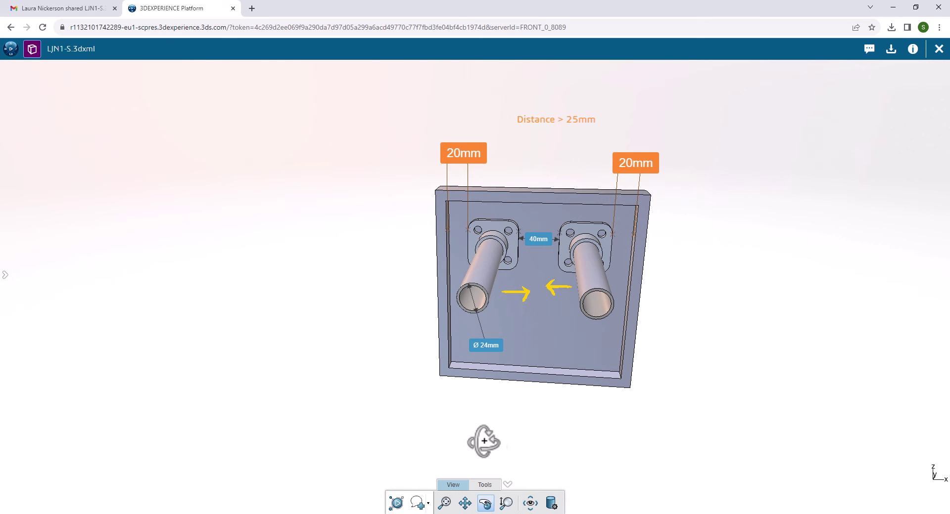
mouse_move(483, 441)
mouse_down()
mouse_move(644, 357)
mouse_move(632, 346)
mouse_up()
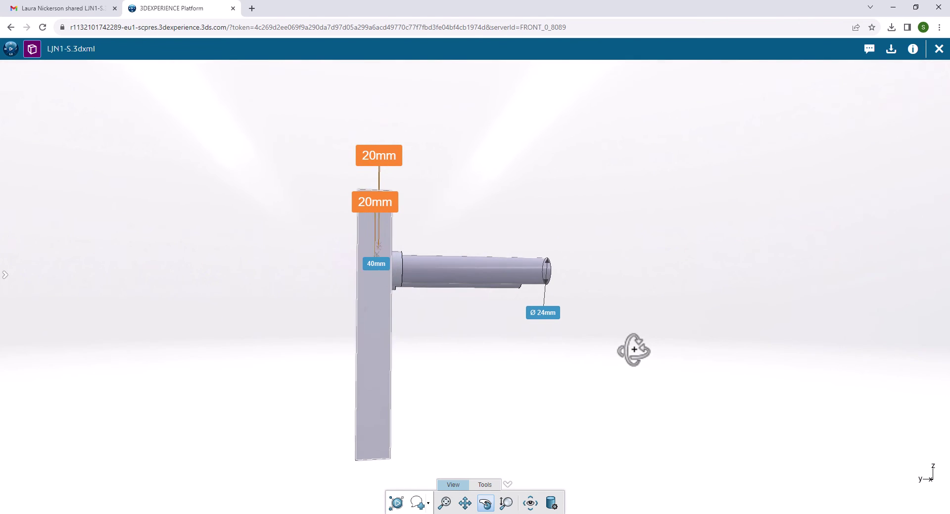
click(485, 486)
click(515, 503)
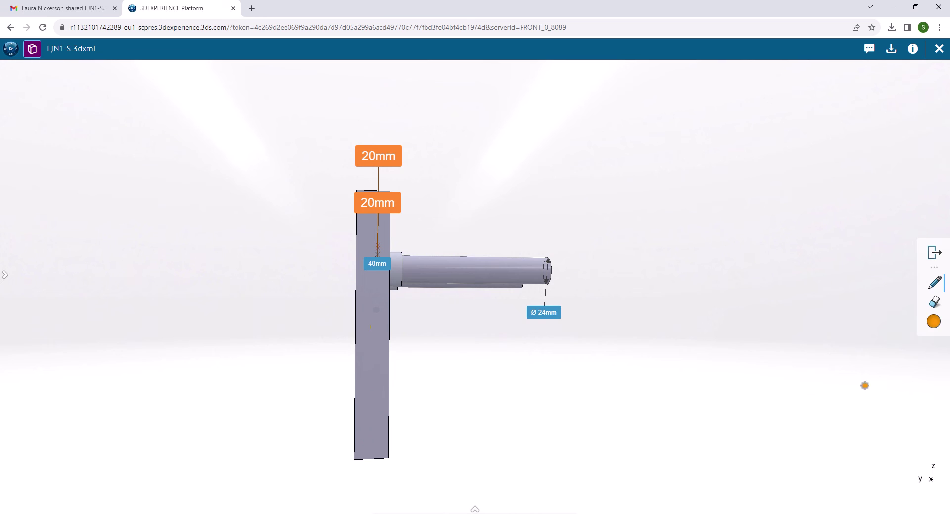
click(915, 352)
drag(372, 352, 370, 299)
click(934, 252)
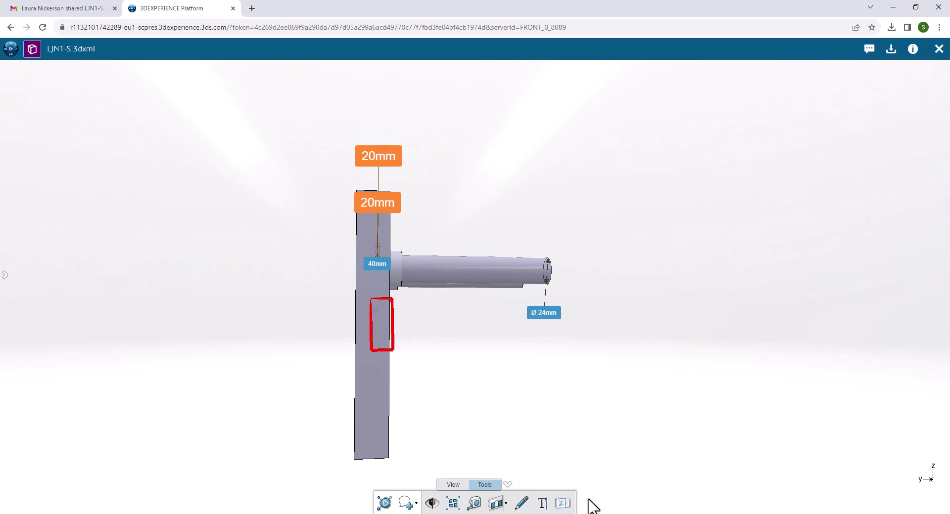
Step: Place an 'Add 25mm notch' note beside the red outline
click(543, 503)
drag(479, 300, 441, 331)
text(25mm notch)
click(558, 352)
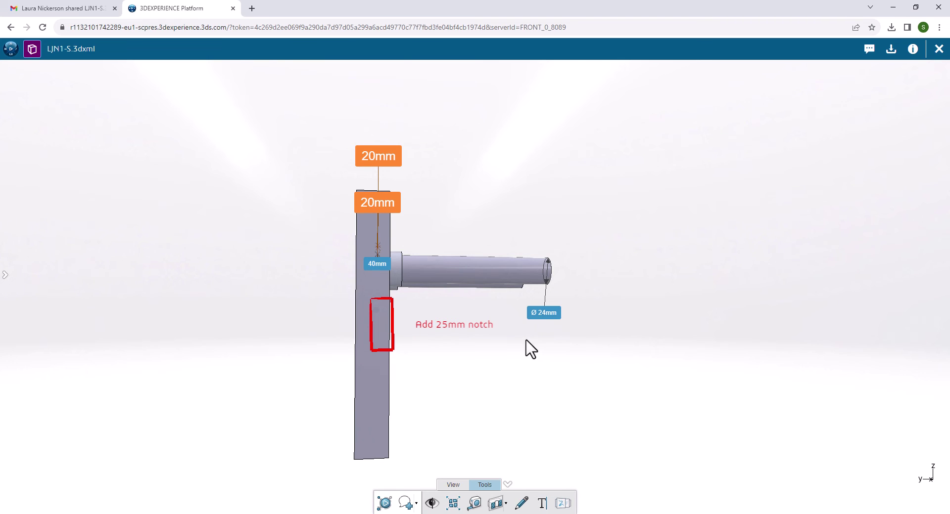
Step: Add 'Thru All' on a new line of the notch note and enlarge it
double_click(483, 333)
triple_click(480, 328)
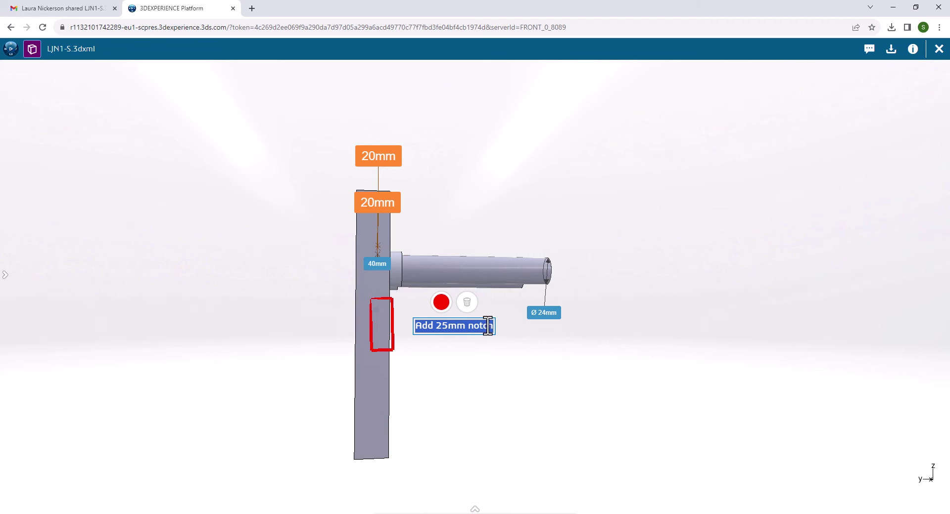
click(494, 325)
key(Return)
text(Thru All)
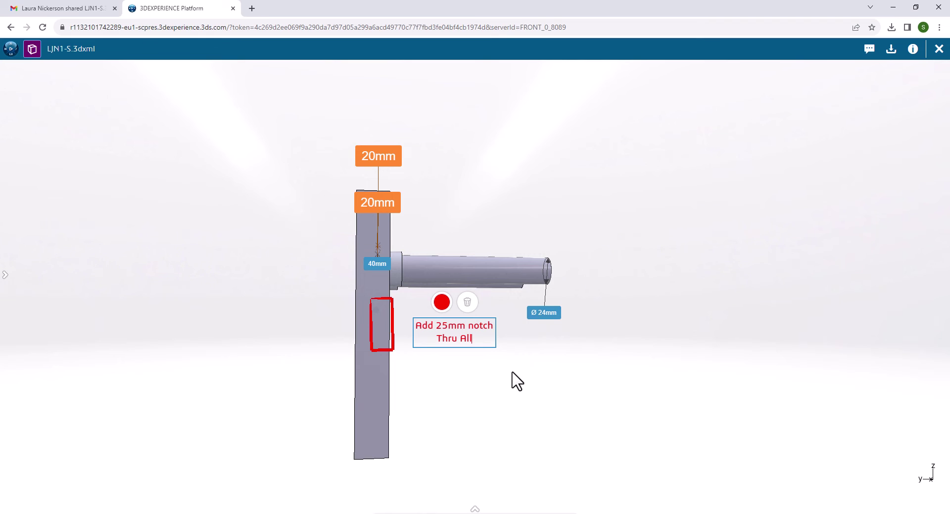
click(510, 372)
click(463, 340)
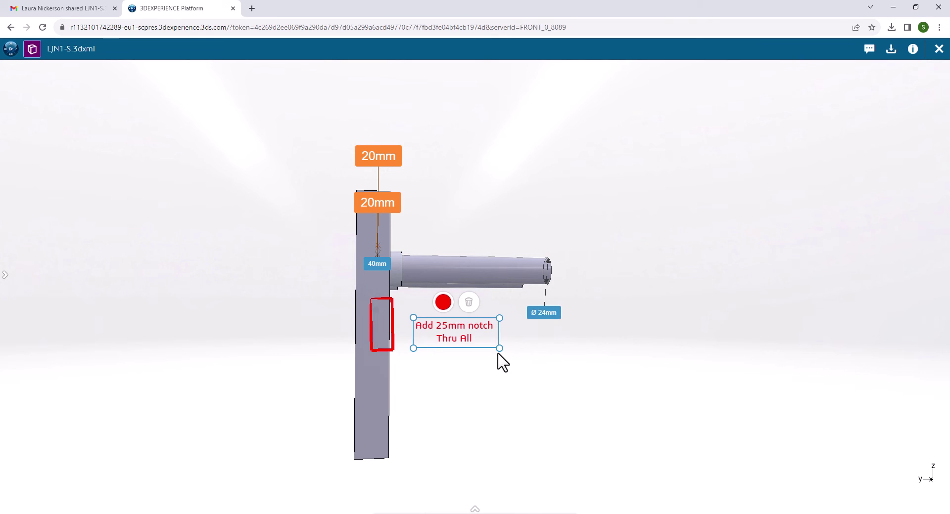
mouse_move(499, 348)
mouse_down()
mouse_move(532, 368)
mouse_move(477, 343)
mouse_up()
Step: Step through the saved marked-up views up to the notch note view
click(496, 393)
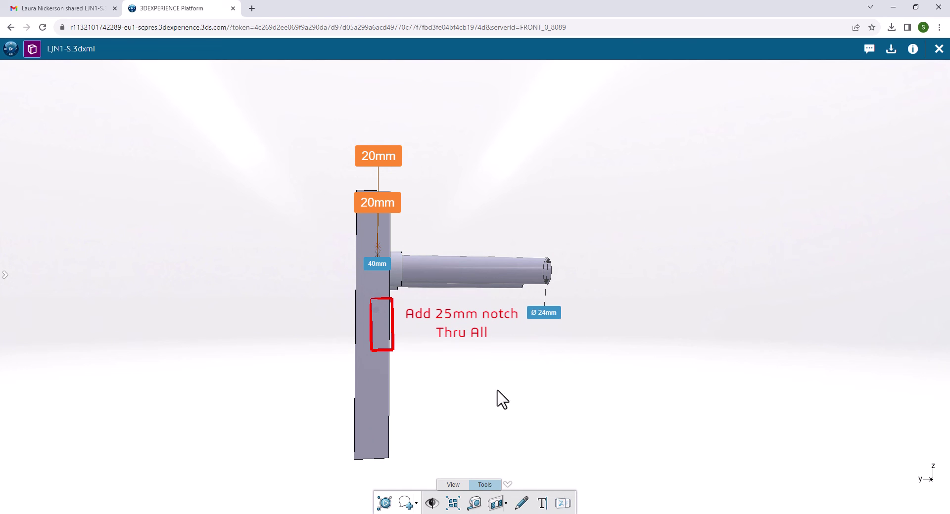
click(561, 505)
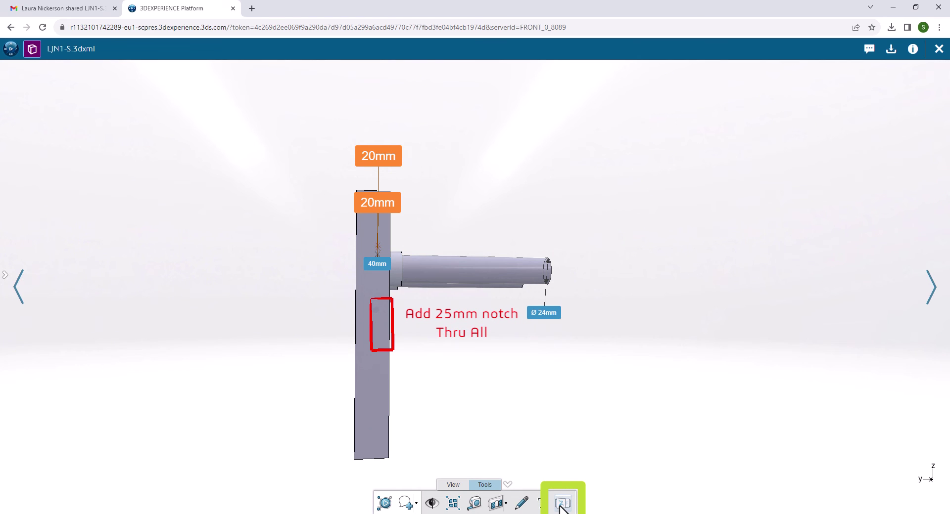
click(931, 297)
click(932, 296)
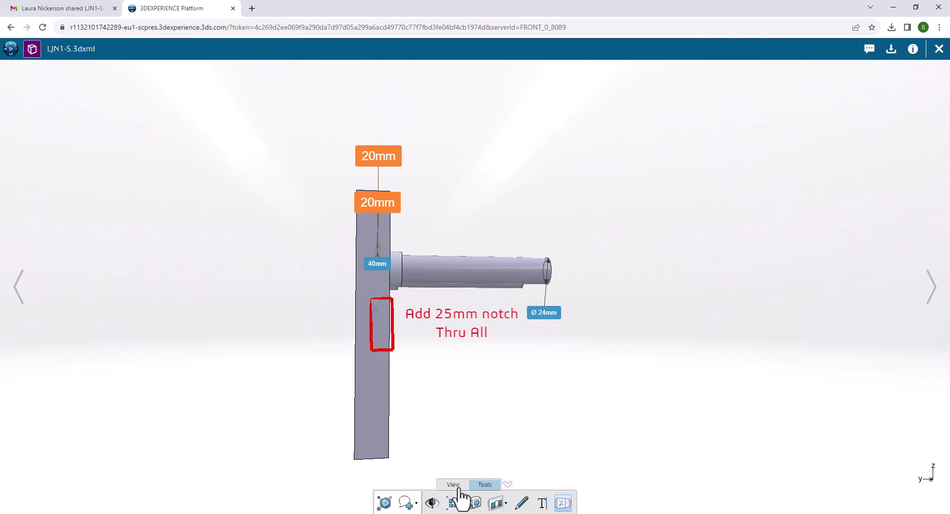
Step: Post the views as a comment: 'Please check distances and add Notch. Please see 2 images. thank you.'
click(417, 504)
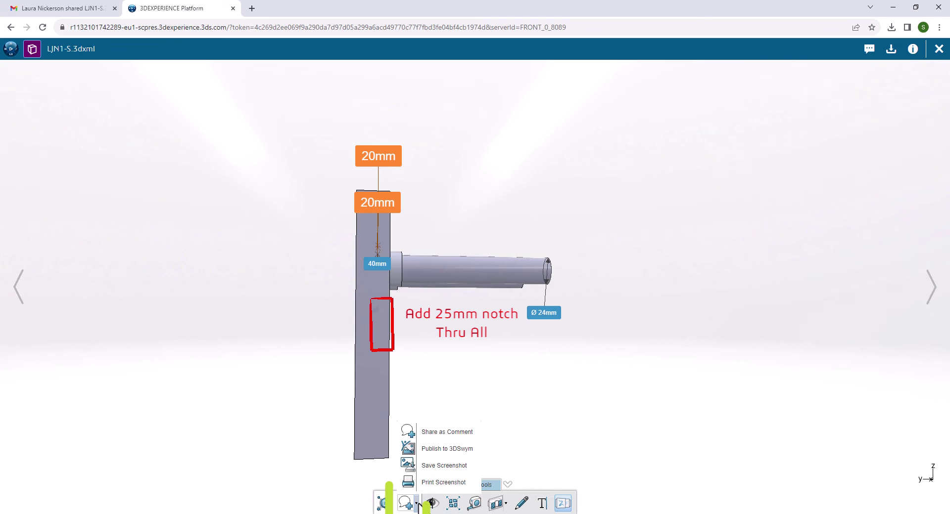
click(437, 436)
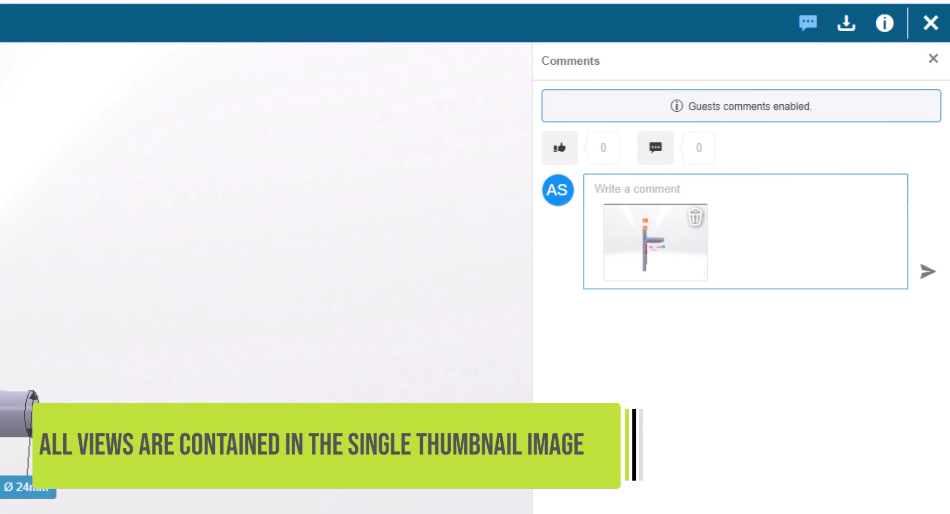
text(Pl)
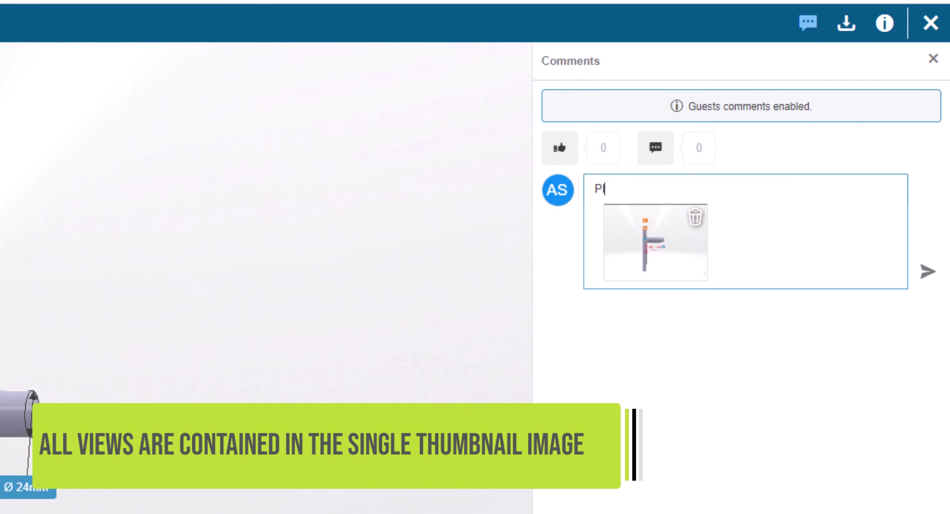
text(ease)
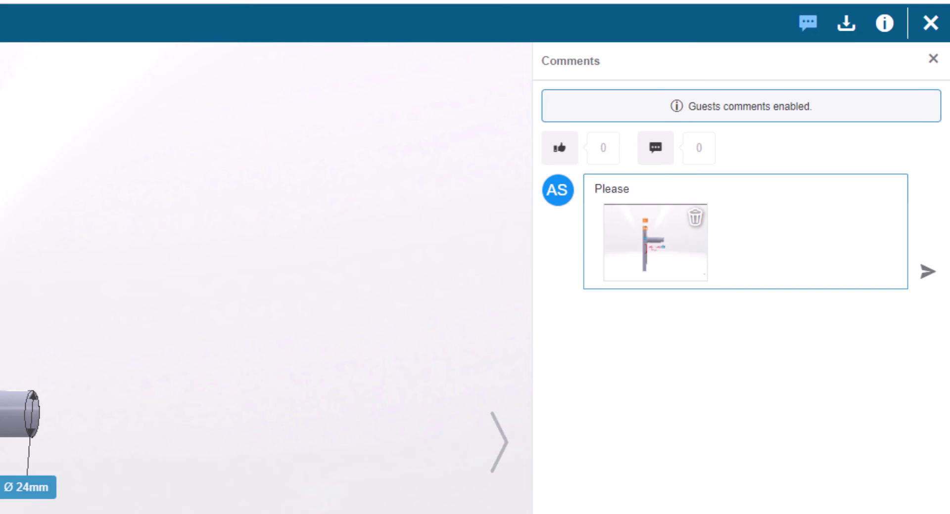
text(check di)
text(stances and add Notch.  Ple)
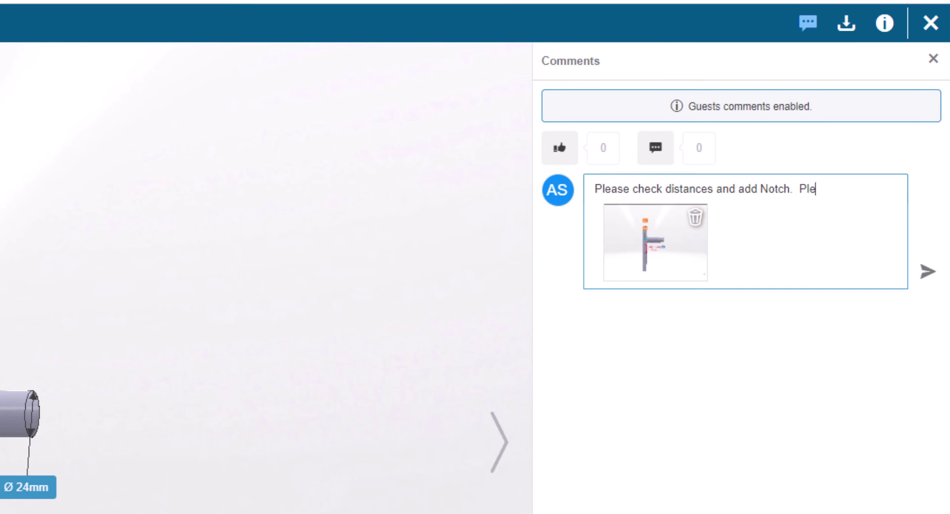
text(ase see 2 images.  thank)
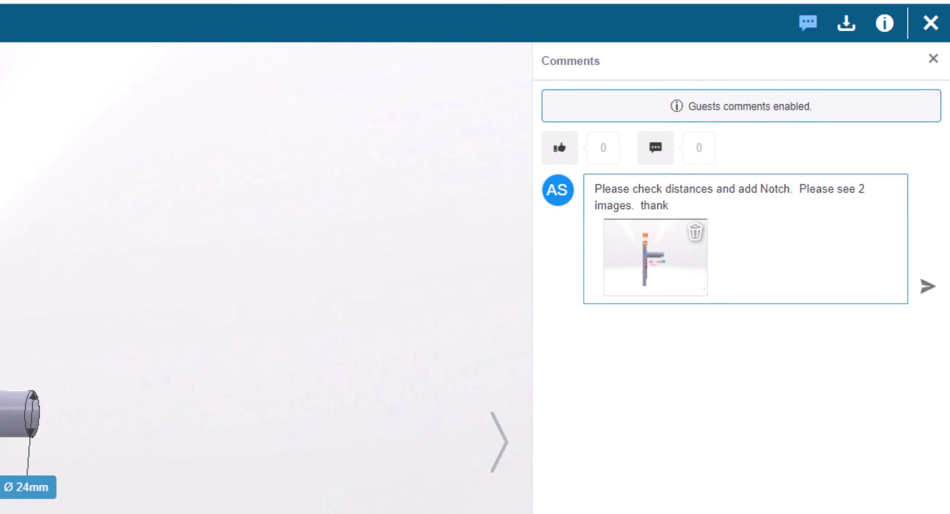
text( you.)
click(925, 288)
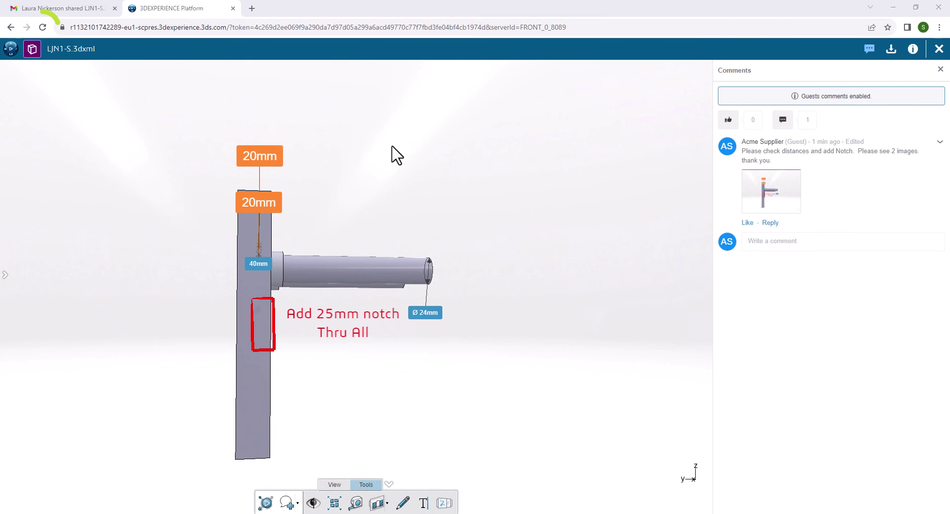
Step: Reload the page for the notched model and view the comments thread
click(43, 28)
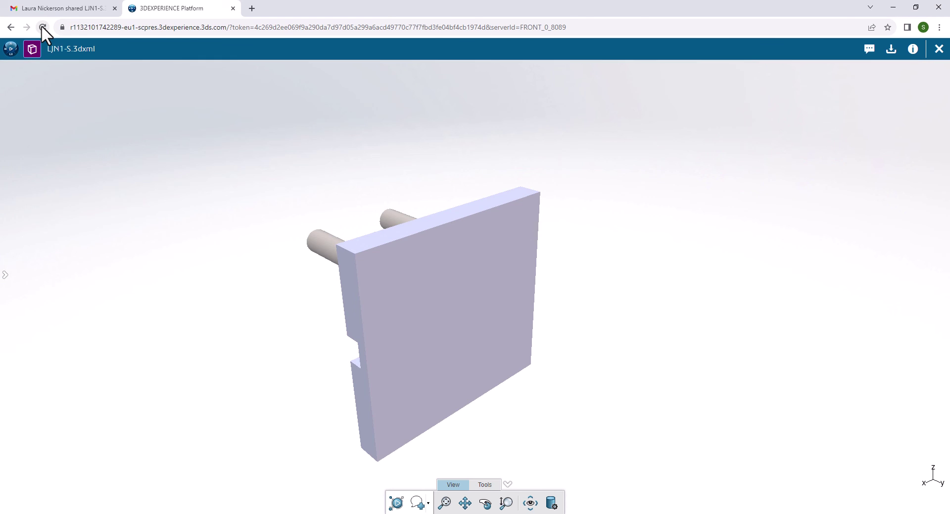
click(869, 49)
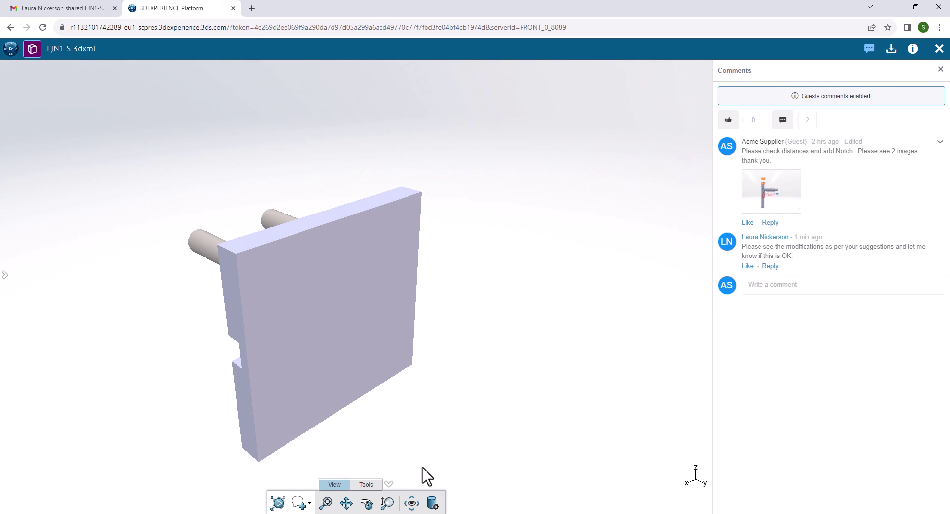
Step: Orbit the updated model and display it with visible edges
click(366, 503)
drag(322, 439, 579, 424)
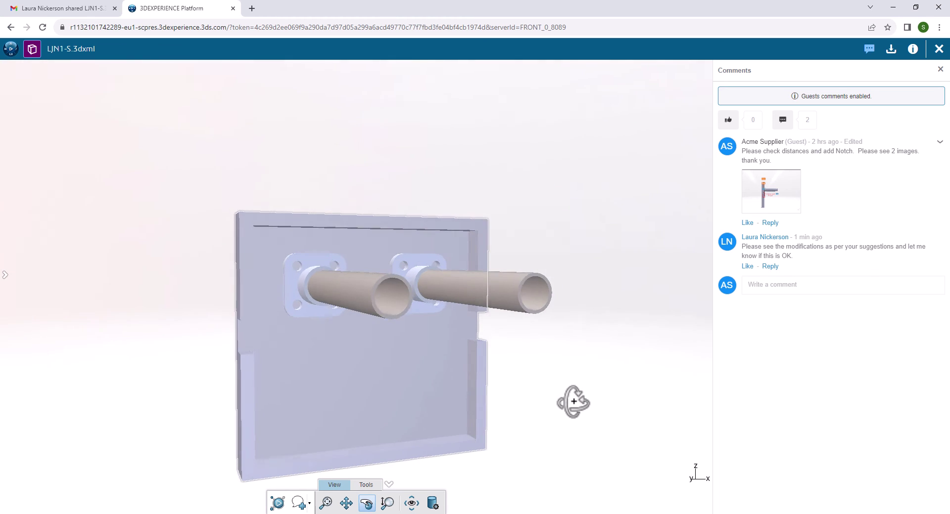
click(432, 503)
click(191, 156)
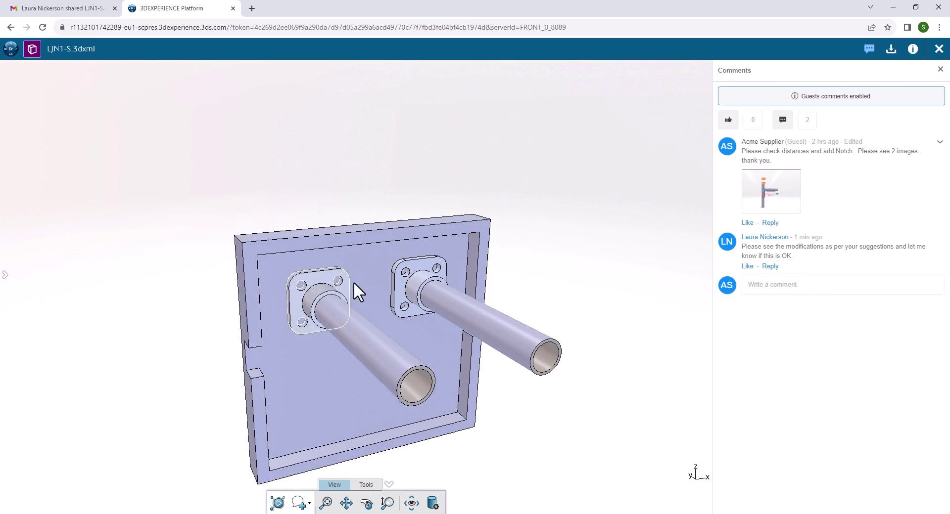
drag(355, 293, 365, 471)
Step: Measure the 25 mm gaps from the plate wall to the flanges
click(366, 485)
click(355, 503)
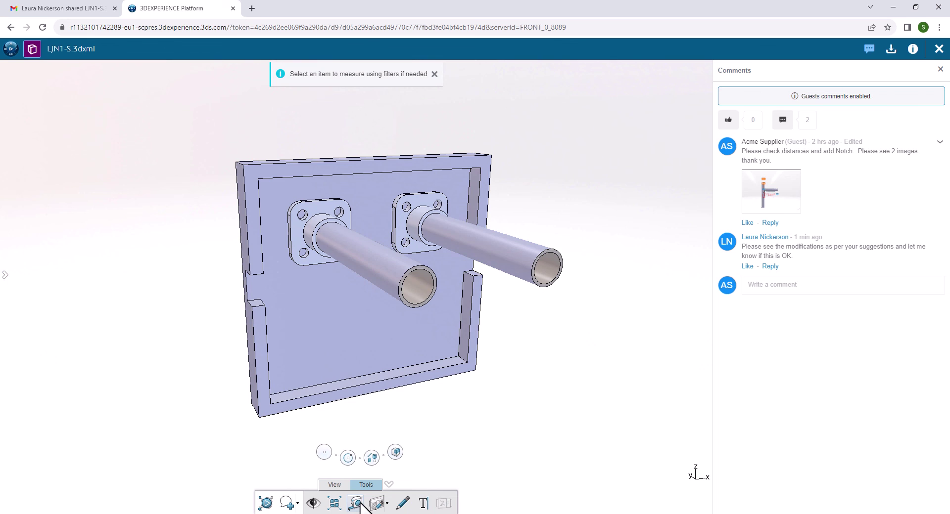
click(372, 457)
click(472, 213)
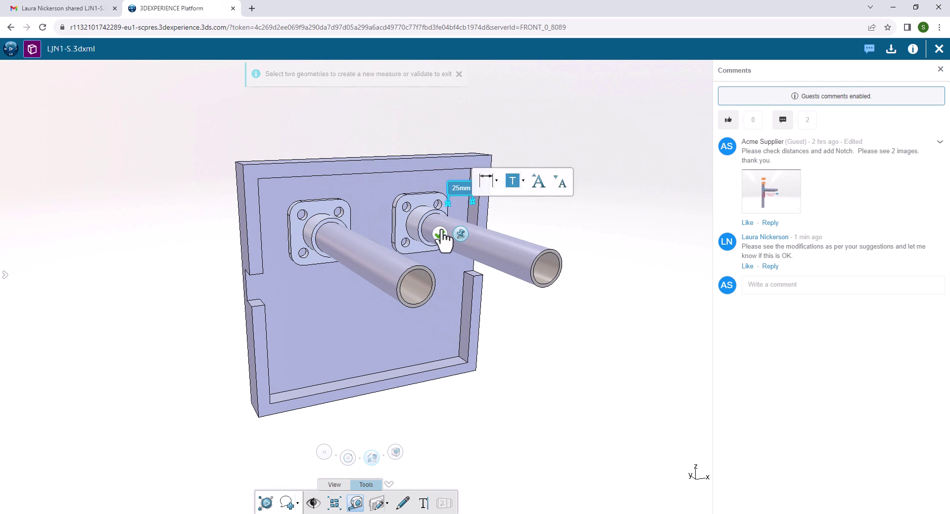
click(292, 246)
middle_drag(291, 246, 250, 230)
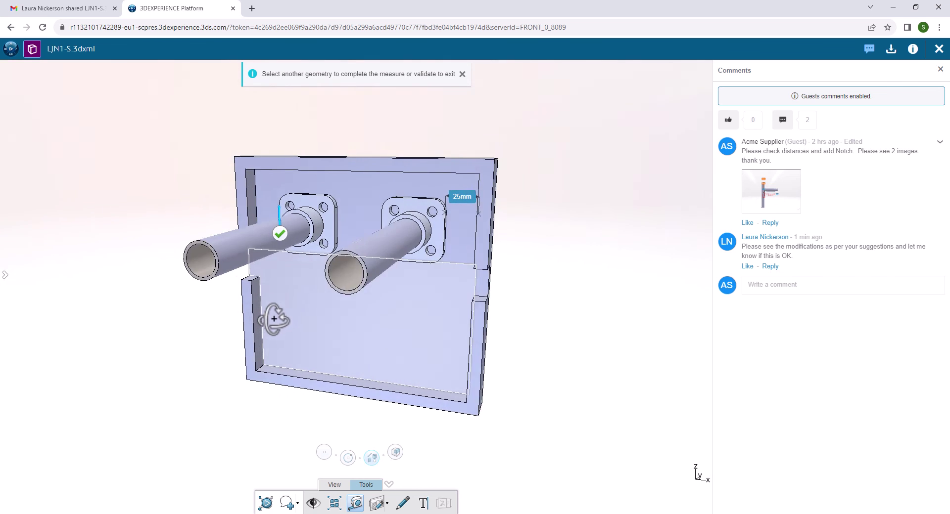
click(250, 230)
click(191, 247)
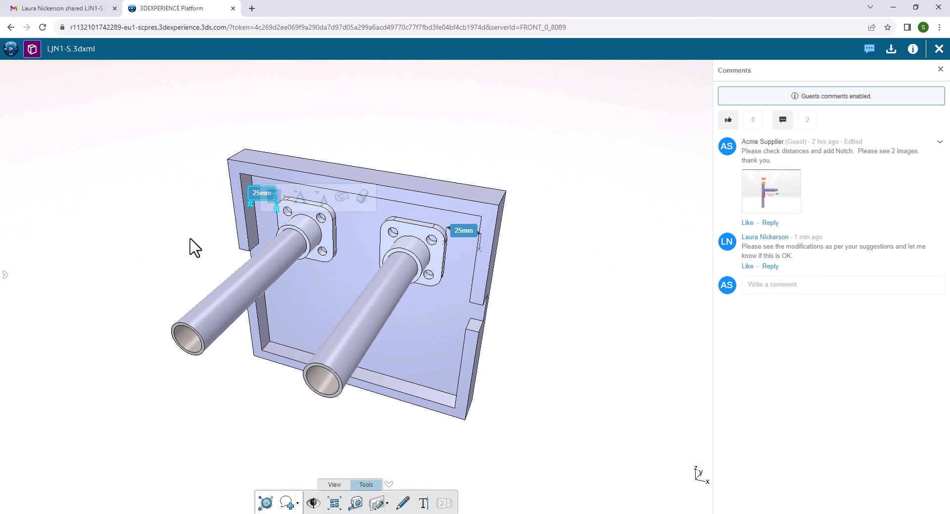
Step: Measure the notch width as 25 mm
click(355, 503)
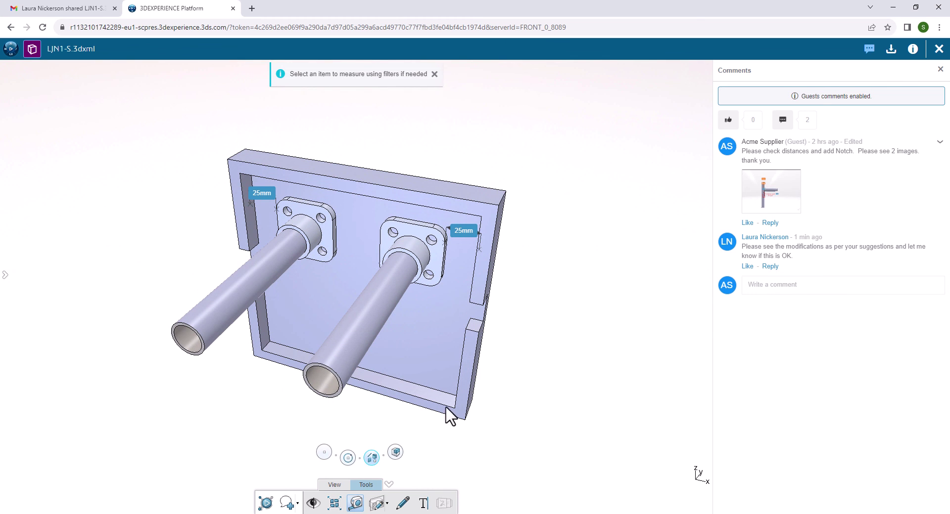
click(479, 333)
mouse_move(443, 377)
middle_down()
mouse_move(475, 317)
mouse_move(476, 226)
middle_up()
click(477, 227)
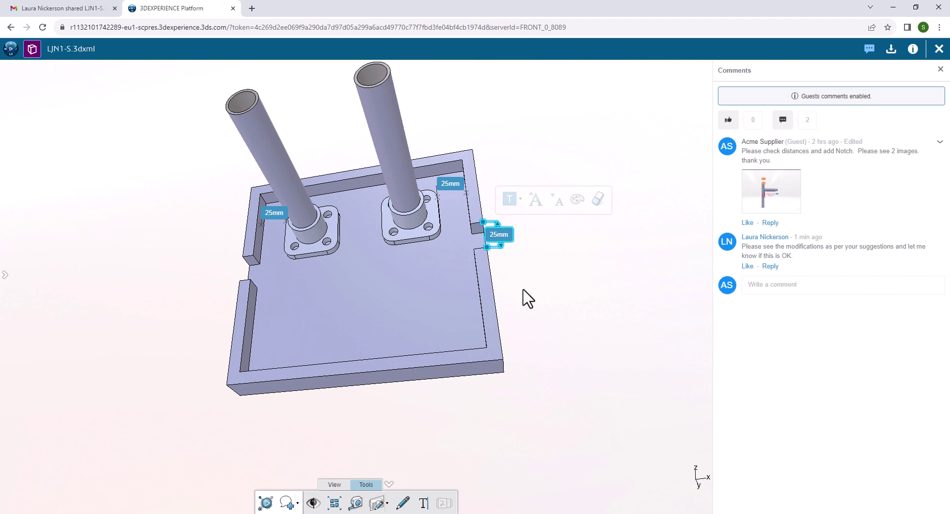
mouse_move(509, 310)
middle_down()
mouse_move(429, 338)
mouse_move(481, 437)
mouse_move(417, 433)
middle_up()
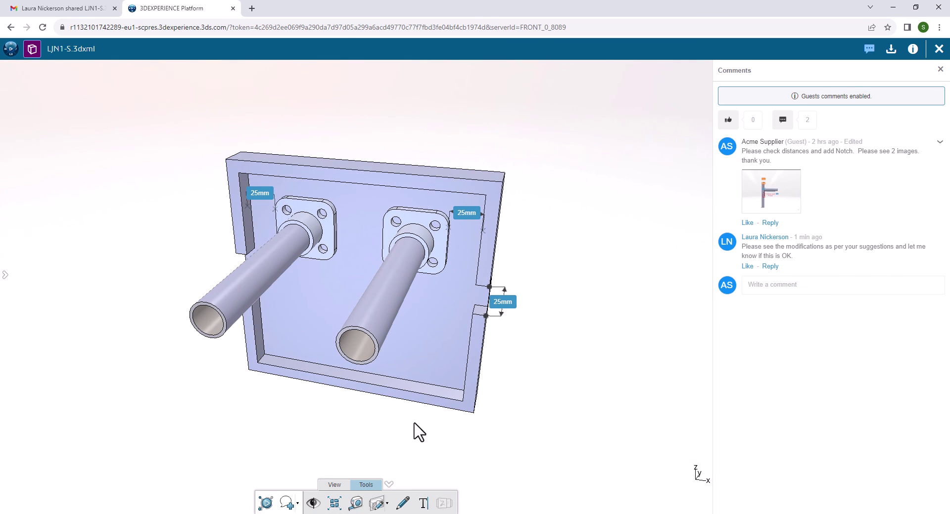
Step: Reply 'looks good!' beneath the modifications comment
click(775, 285)
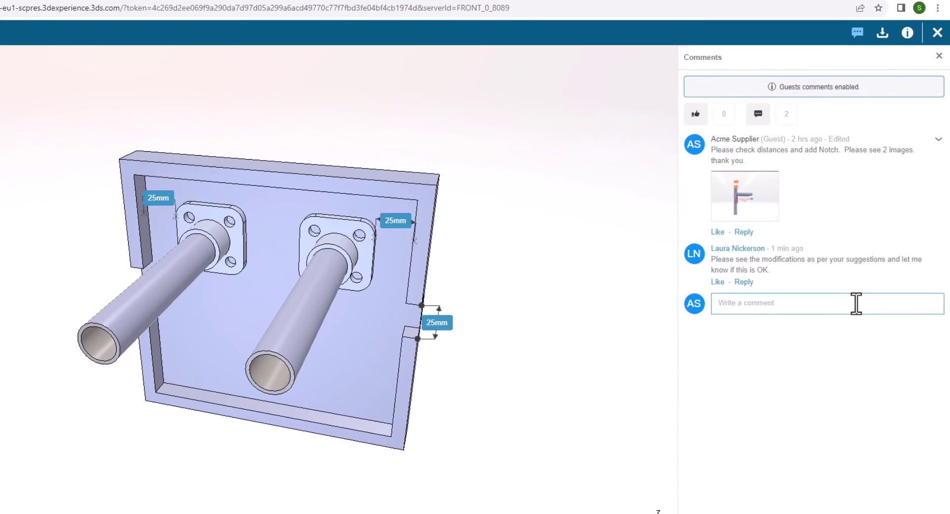
text(looks)
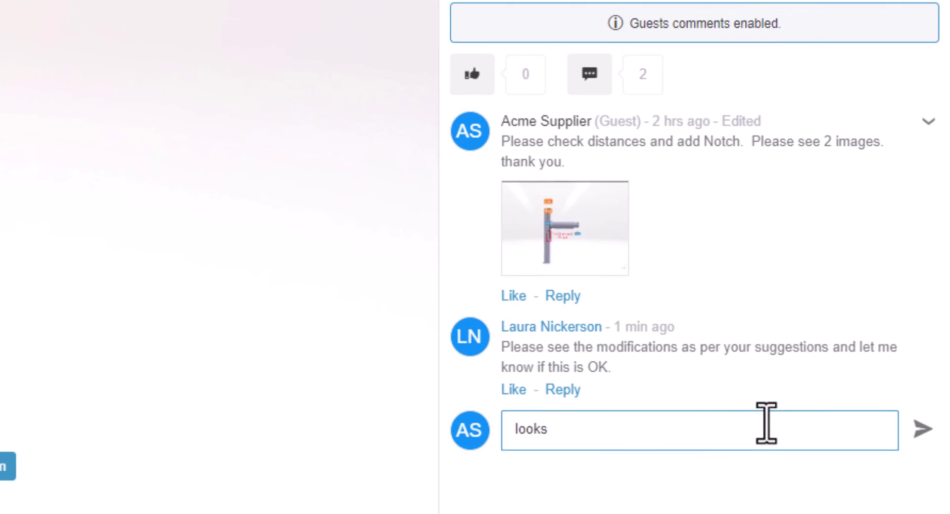
text( good!)
click(923, 431)
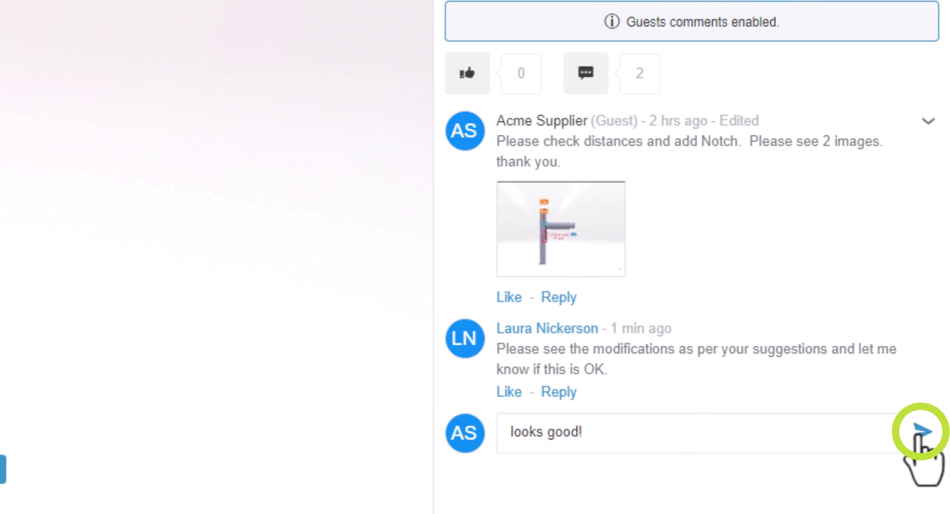